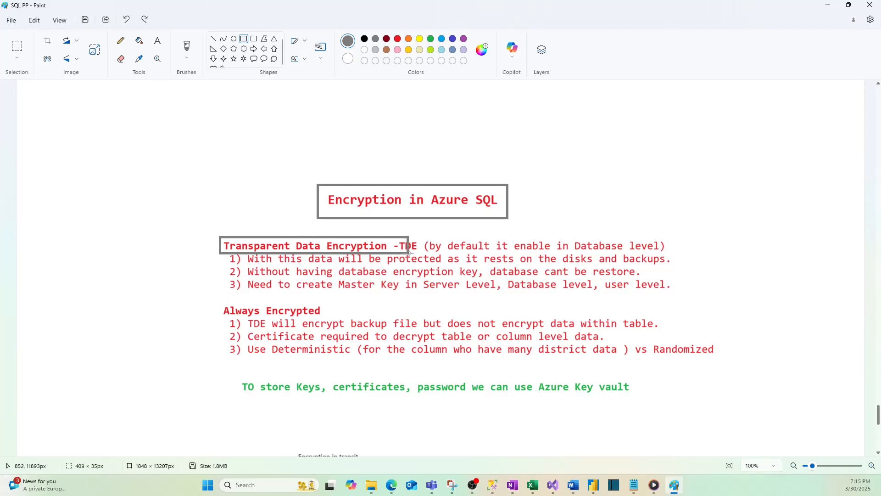
# Draw a gray rectangle around the "Always Encrypted" heading.
pyautogui.click(305, 295)
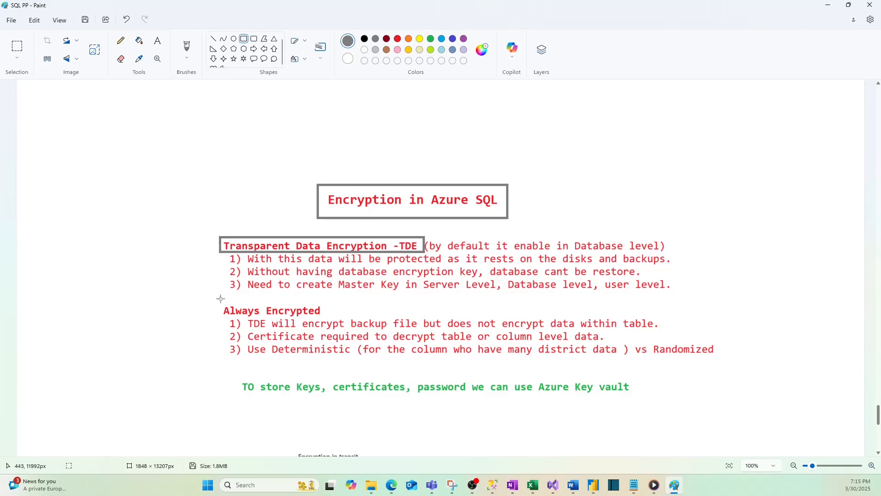
pyautogui.moveTo(218, 300); pyautogui.dragTo(325, 317)
pyautogui.click(355, 312)
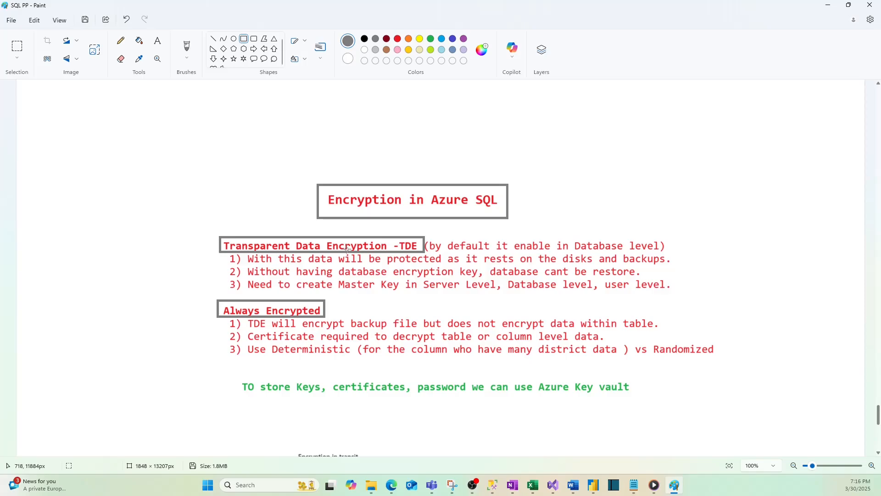
# In the TDE notes, frame "the disks and backups." and "encryption key," with gray rectangles and underline "default".
pyautogui.moveTo(535, 252); pyautogui.dragTo(680, 266)
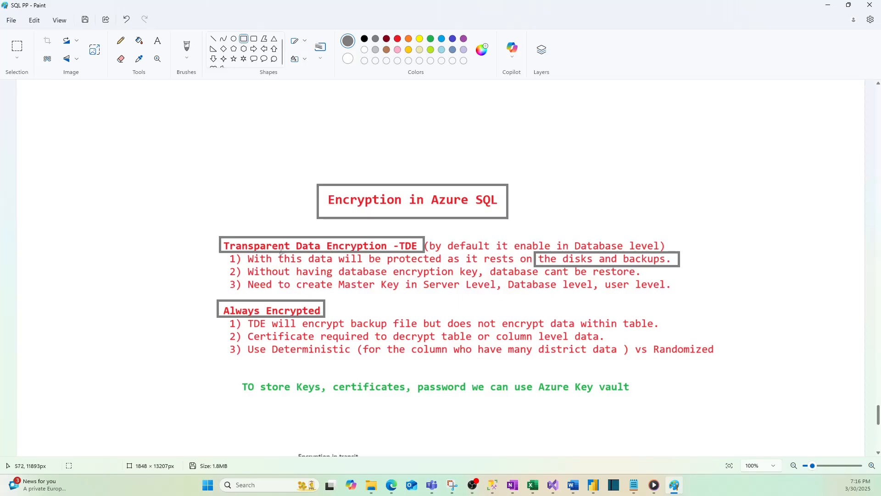
pyautogui.scroll(-5, 370, 248)
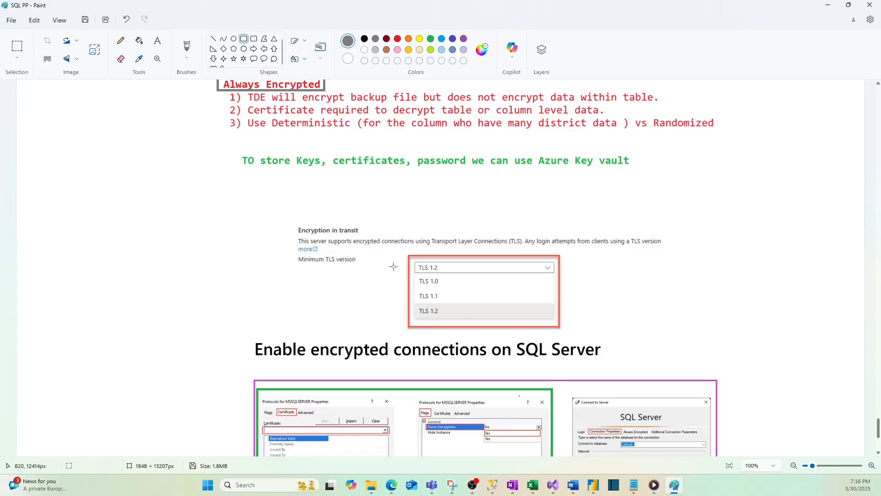
pyautogui.scroll(5, 394, 266)
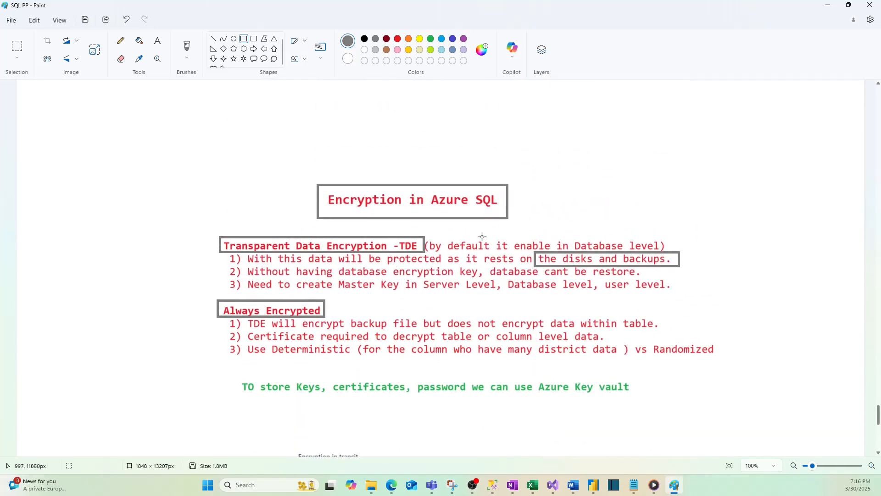
pyautogui.moveTo(449, 251); pyautogui.dragTo(484, 251)
pyautogui.moveTo(391, 266); pyautogui.dragTo(487, 280)
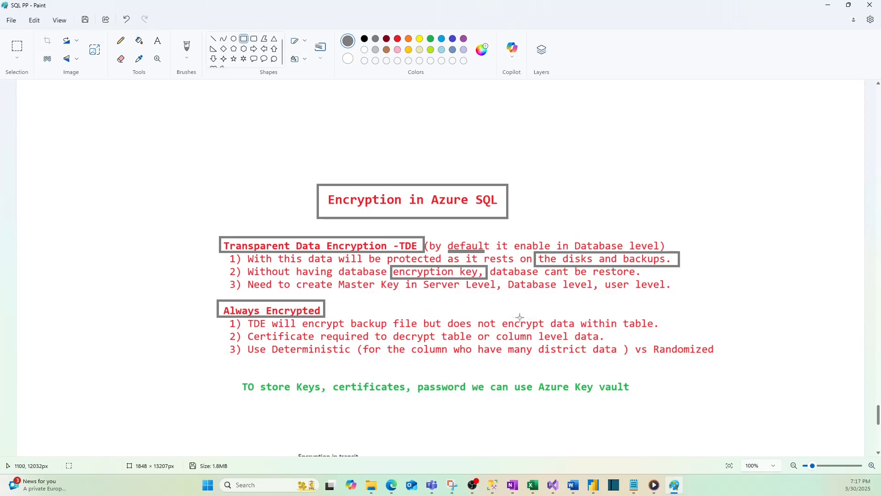
# In the Always Encrypted notes, frame "encrypt data within table." and "column level data." with gray rectangles.
pyautogui.moveTo(501, 311); pyautogui.dragTo(662, 331)
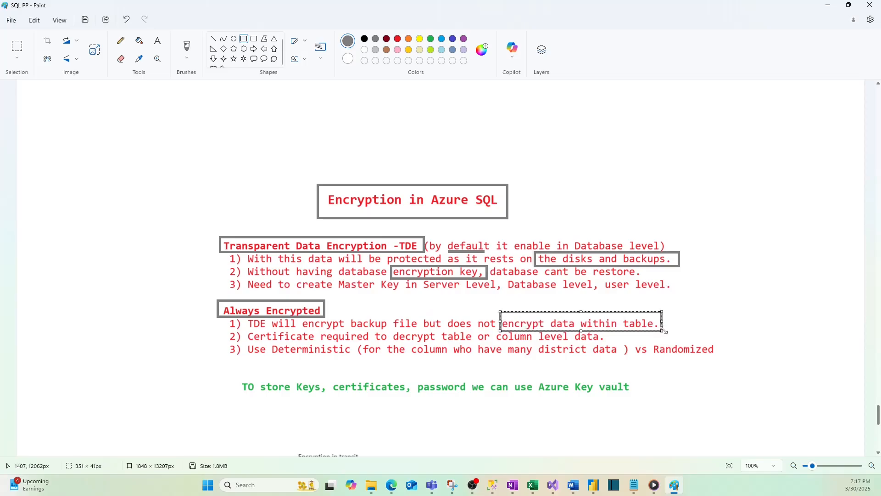
pyautogui.click(682, 326)
pyautogui.moveTo(491, 329); pyautogui.dragTo(610, 344)
pyautogui.click(631, 370)
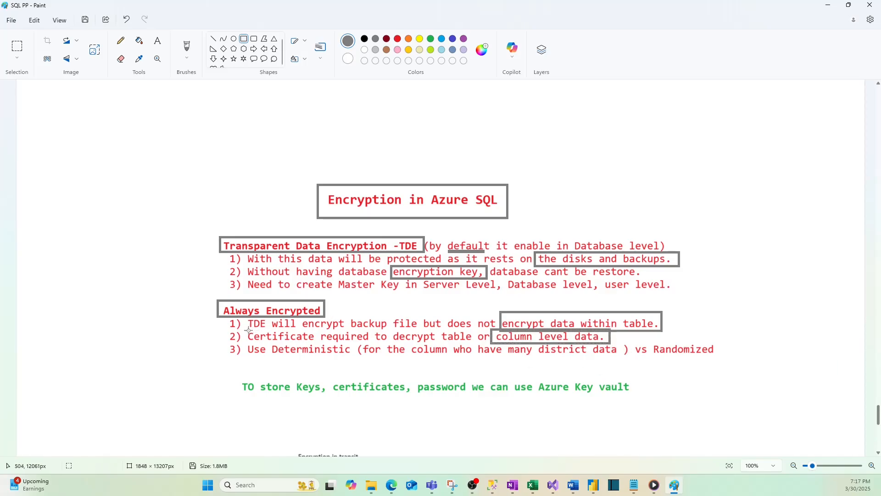
# Underline the word "Deterministic" in the third Always Encrypted note with a flat gray rectangle.
pyautogui.moveTo(245, 329); pyautogui.dragTo(478, 343)
pyautogui.hotkey('ctrl', 'z')
pyautogui.moveTo(278, 360); pyautogui.dragTo(350, 361)
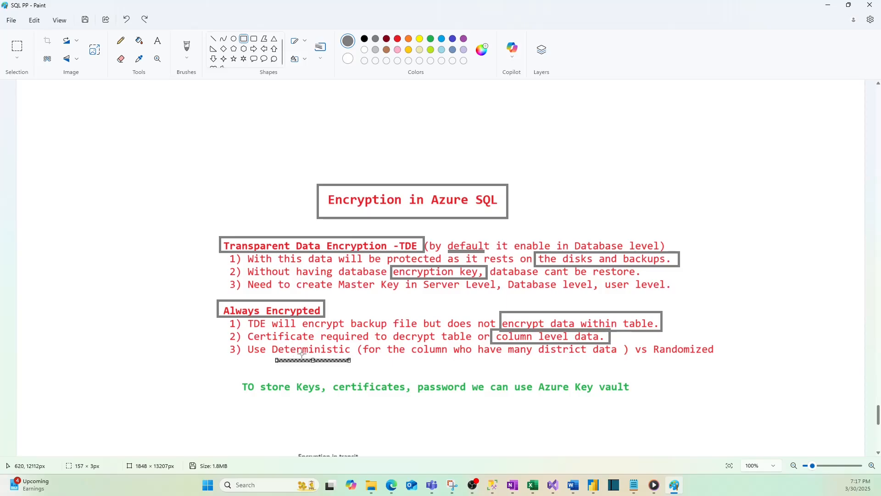
pyautogui.click(668, 361)
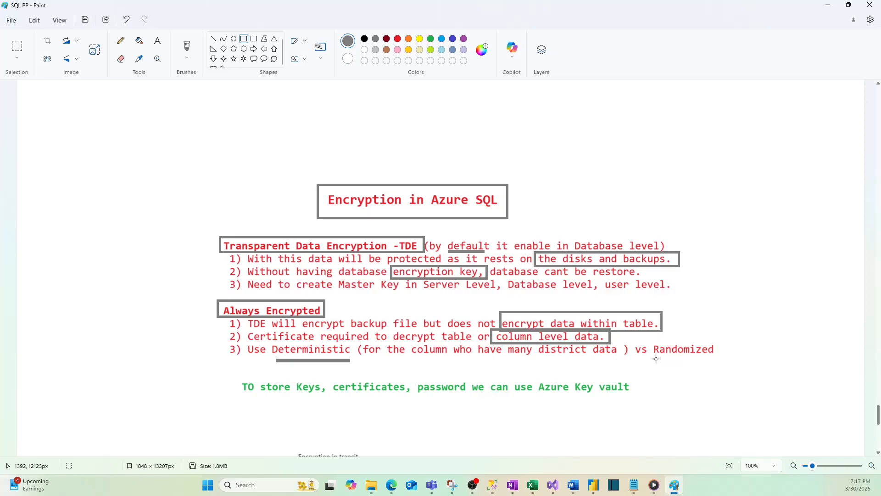
# Underline "Randomized" in gray and draw a gray rectangle around the green Azure Key vault note.
pyautogui.moveTo(655, 360); pyautogui.dragTo(711, 360)
pyautogui.click(618, 365)
pyautogui.moveTo(236, 377); pyautogui.dragTo(642, 398)
pyautogui.click(551, 408)
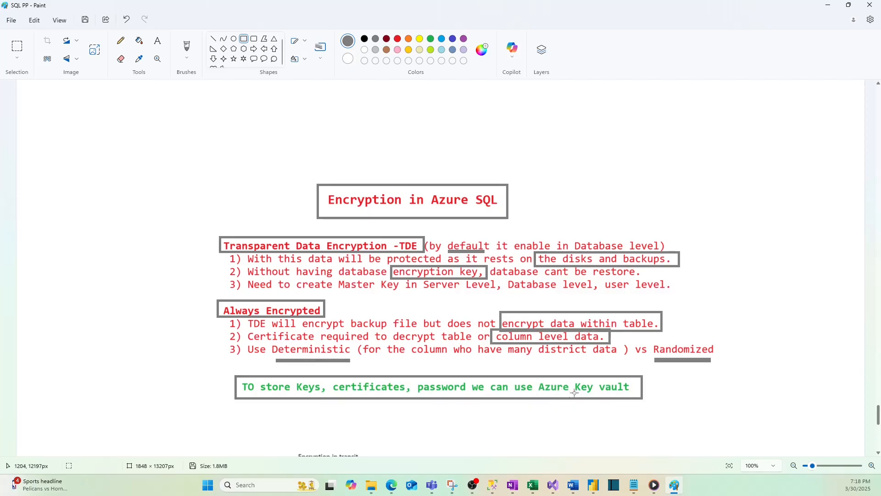
# Under "Enable encrypted connections on SQL Server", frame the "Protocols for MSSQLSERVER Properties" title of the Certificate dialog with a gray rectangle.
pyautogui.scroll(-10, 504, 405)
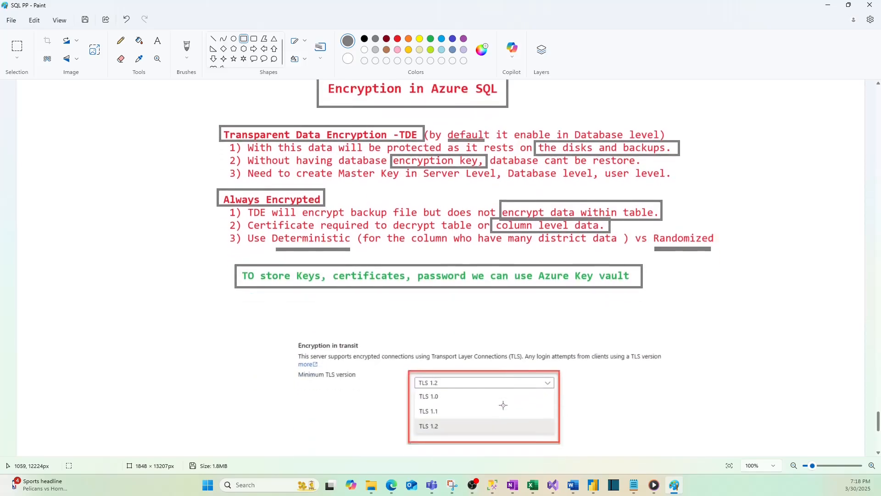
pyautogui.scroll(-2, 503, 404)
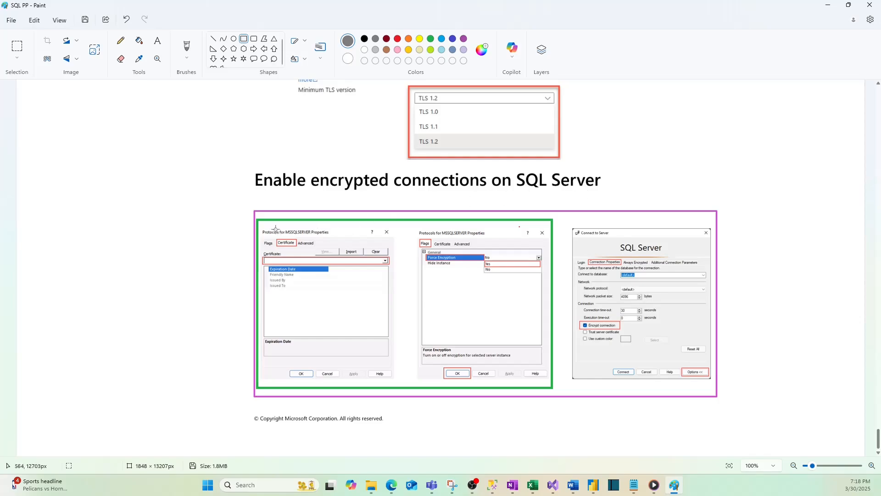
pyautogui.moveTo(271, 226); pyautogui.dragTo(335, 238)
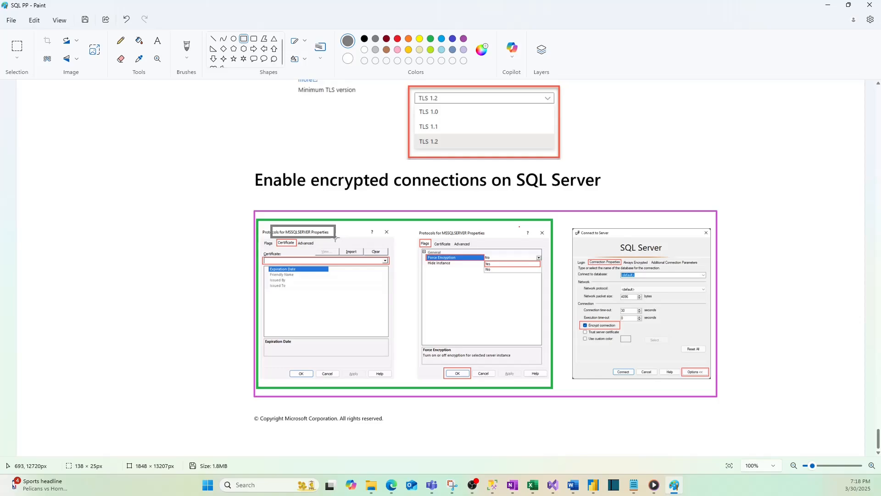
pyautogui.moveTo(335, 238); pyautogui.dragTo(335, 238)
pyautogui.click(693, 320)
# In the Connect to Server screenshot, frame the Encrypt connection option and the Connection Properties label with gray rectangles.
pyautogui.moveTo(577, 321); pyautogui.dragTo(629, 331)
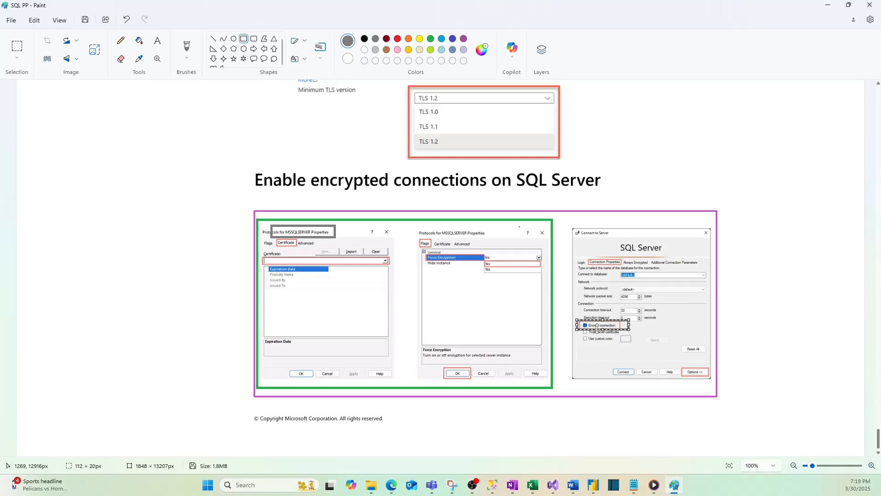
pyautogui.click(601, 269)
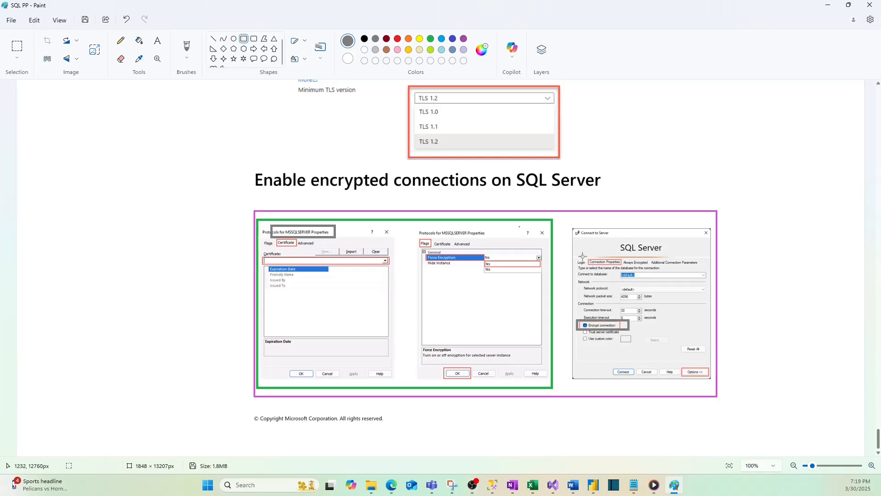
pyautogui.moveTo(584, 256); pyautogui.dragTo(628, 266)
pyautogui.scroll(8, 635, 313)
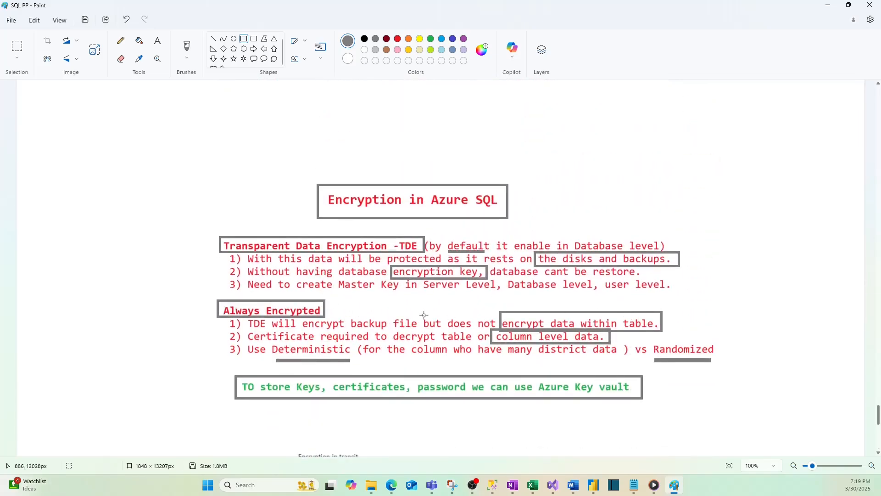
pyautogui.scroll(-1, 427, 312)
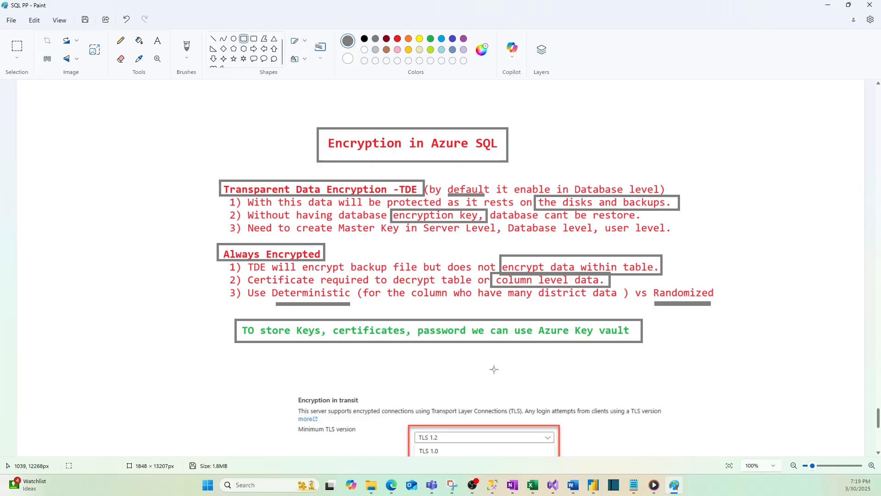
# Switch to SQL Server Management Studio and run the pasted statement CREATE DATABASE ContosoHR; in the empty query window.
pyautogui.click(492, 491)
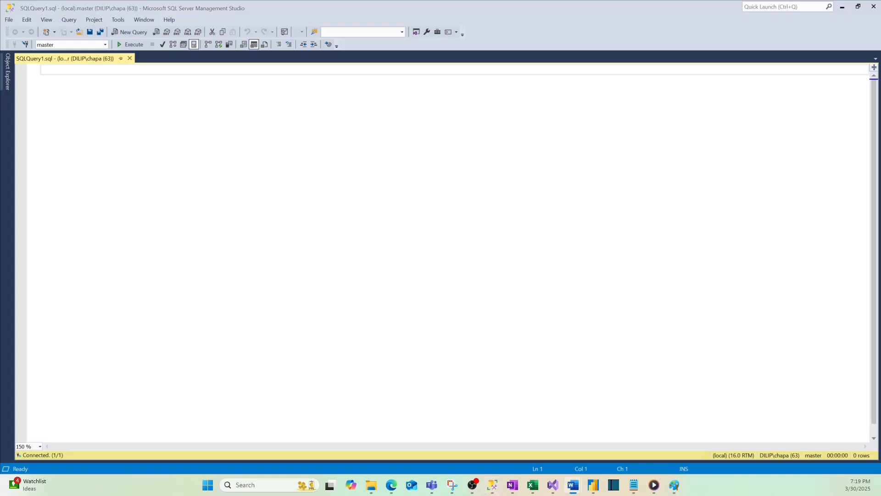
pyautogui.click(59, 70)
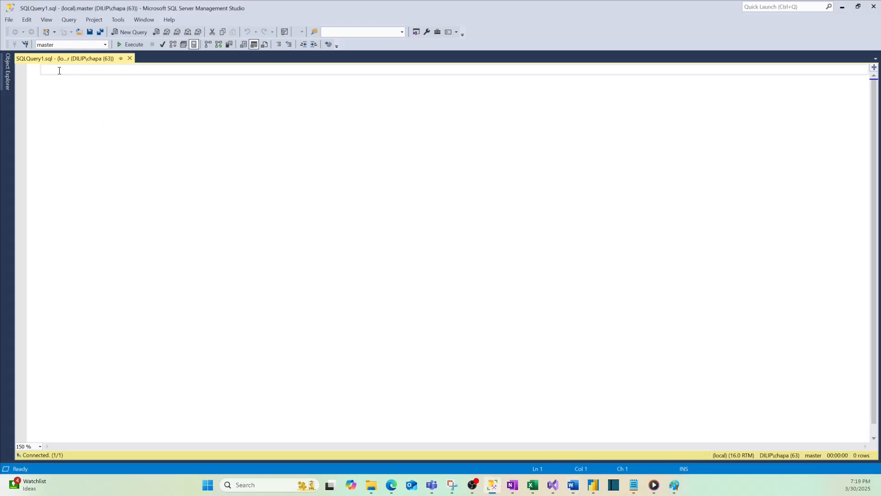
pyautogui.press('Return')
pyautogui.press('Return')
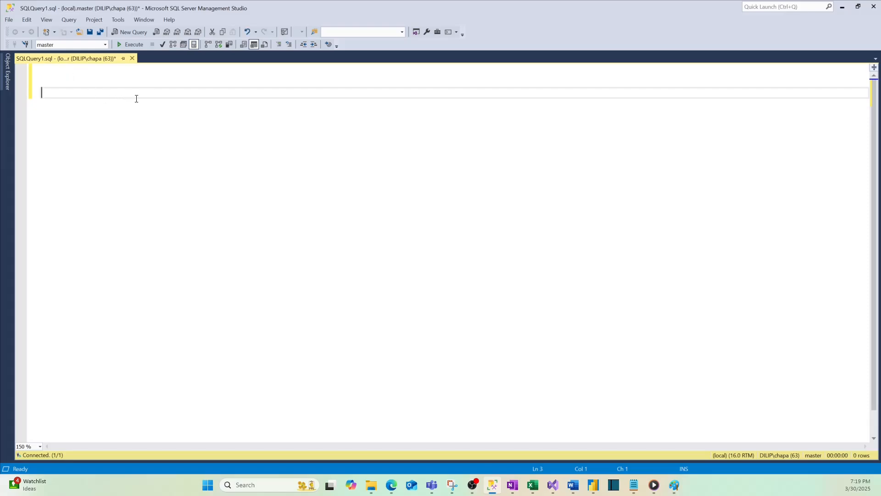
pyautogui.hotkey('alt', 'Tab')
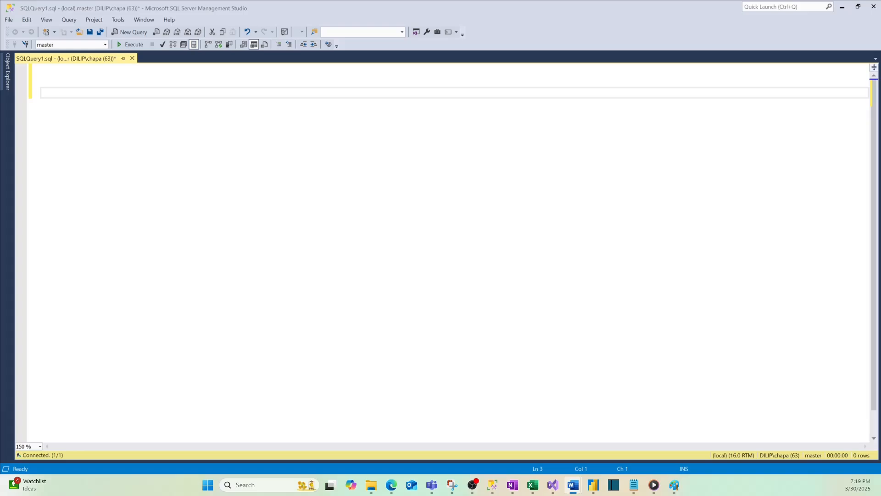
pyautogui.hotkey('alt', 'Tab')
pyautogui.click(55, 94)
pyautogui.write('CREATE DATABASE ContosoHR;')
pyautogui.click(132, 44)
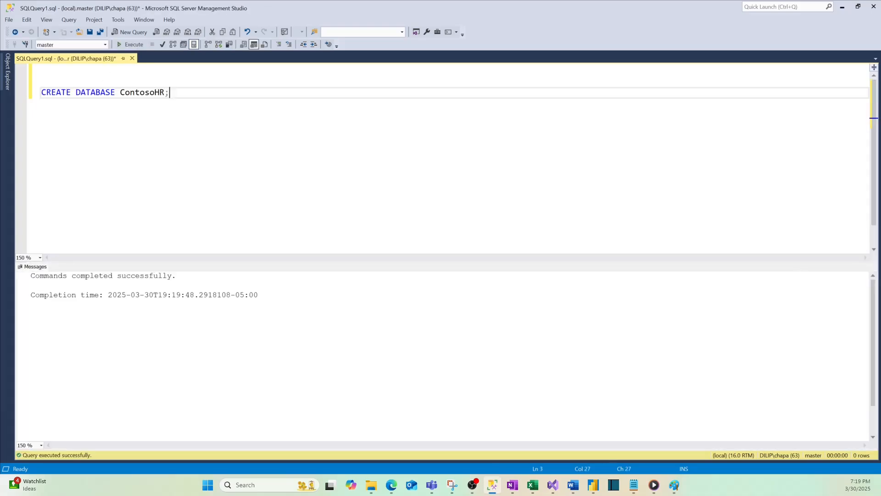
# Replace the query with the copied ContosoHR script that creates the [HR] schema and the [HR].[Employees] table.
pyautogui.hotkey('alt', 'Tab')
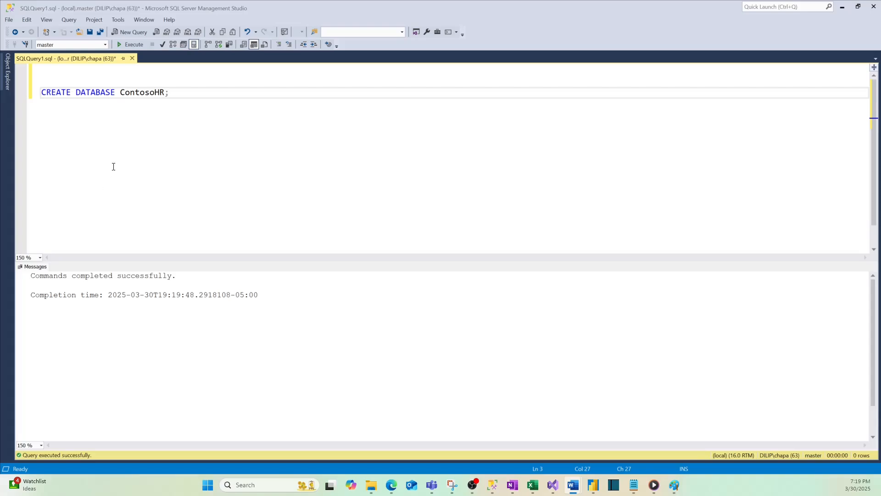
pyautogui.click(188, 95)
pyautogui.hotkey('ctrl', 'a')
pyautogui.write('USE ContosoHR;  CREATE SCHEMA [HR]; GO  CREATE TABLE [HR].[Employees] (     [EmployeeID] [int] IDENTITY(1,1) NOT NULL     , [SSN] [char](11) NOT NULL     , [FirstName] [nvarchar](50) NOT NULL     , [LastName] [nvarchar](50) NOT NULL     , [Salary] [money] NOT NULL ) ON [PRIMARY];')
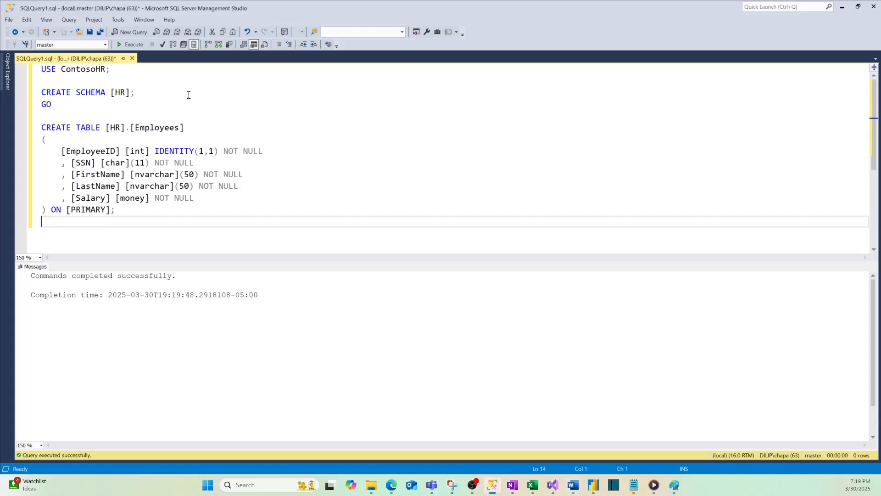
# Try to run the whole HR schema and Employees table script at once.
pyautogui.doubleClick(151, 127)
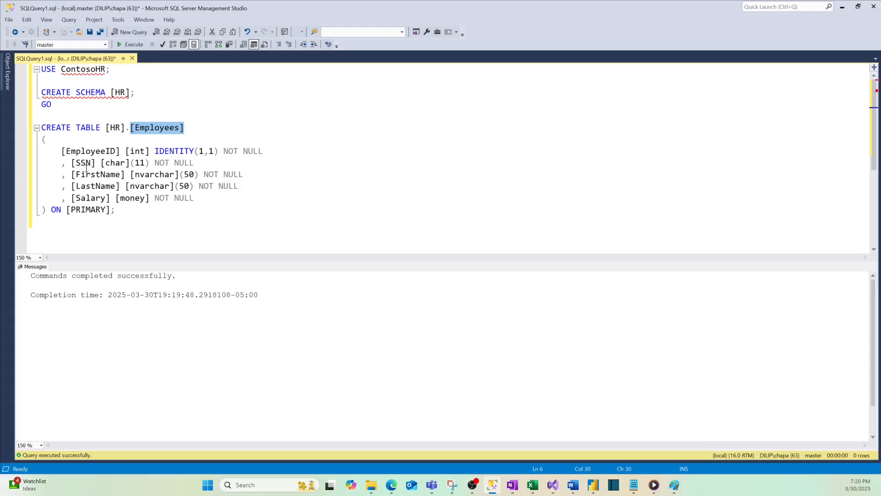
pyautogui.click(130, 44)
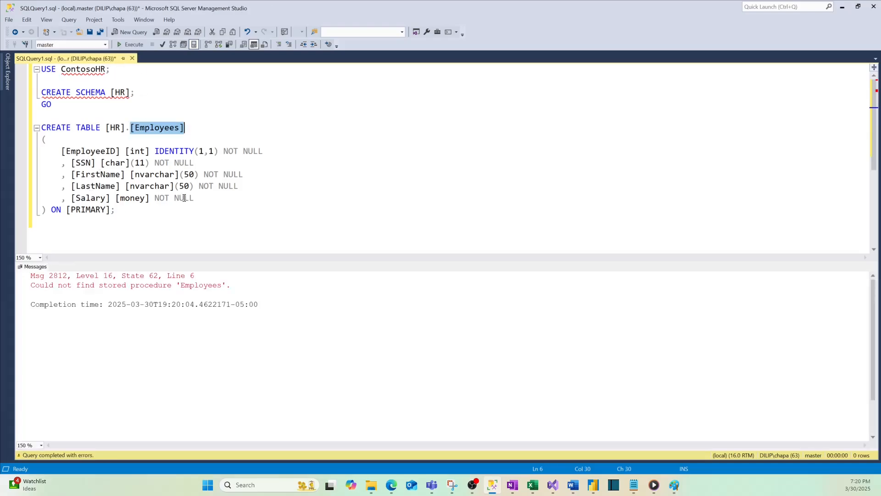
pyautogui.click(130, 44)
pyautogui.click(52, 104)
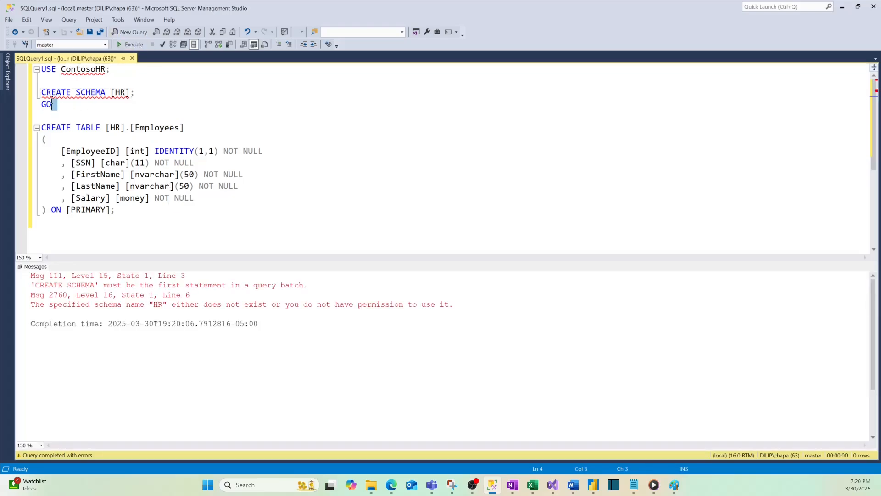
pyautogui.moveTo(52, 105); pyautogui.dragTo(42, 92)
pyautogui.click(65, 109)
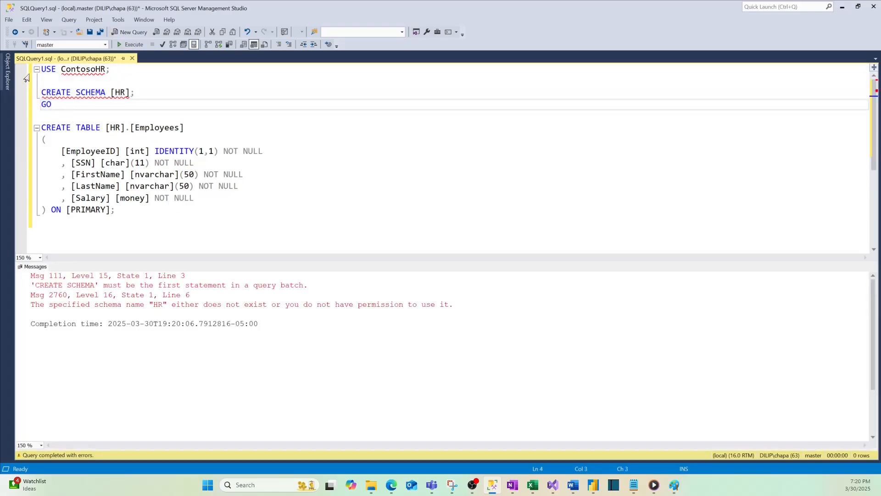
# Run the USE ContosoHR, CREATE SCHEMA [HR] and CREATE TABLE [HR].[Employees] parts of the script one at a time.
pyautogui.tripleClick(51, 69)
pyautogui.click(131, 44)
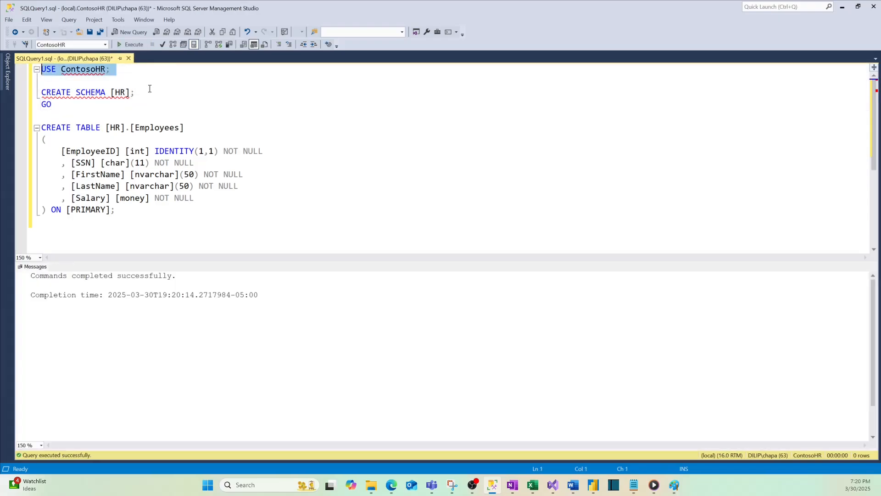
pyautogui.moveTo(63, 106); pyautogui.dragTo(41, 92)
pyautogui.click(131, 44)
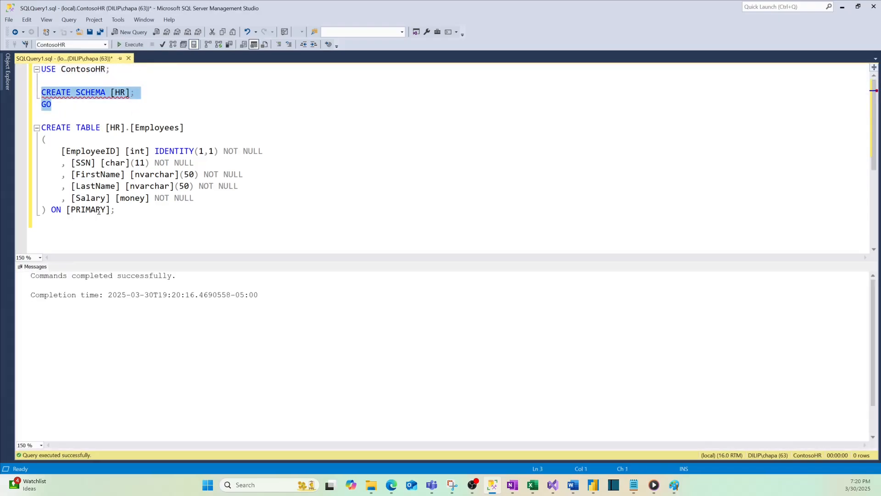
pyautogui.moveTo(118, 210); pyautogui.dragTo(36, 134)
pyautogui.click(131, 44)
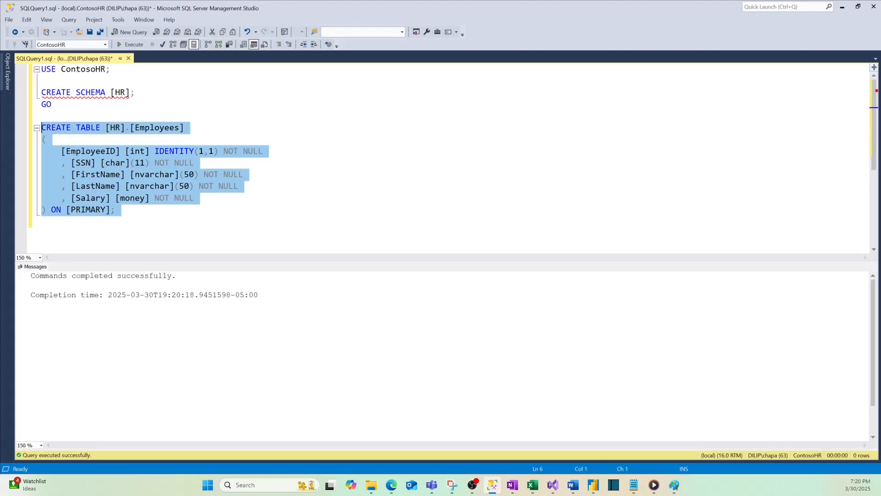
# Replace the query with the copied two INSERT INTO [HR].[Employees] statements for SSN, name and salary, and run them.
pyautogui.hotkey('alt', 'Tab')
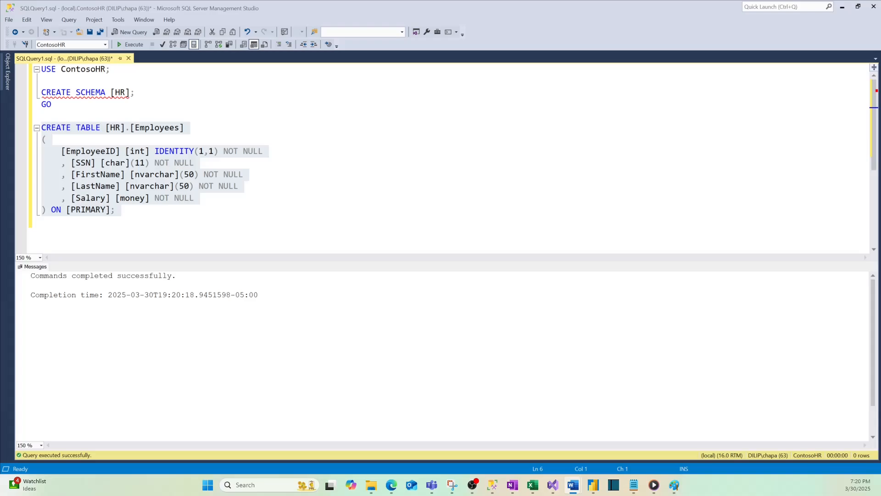
pyautogui.click(145, 163)
pyautogui.hotkey('ctrl', 'a')
pyautogui.hotkey('ctrl', 'v')
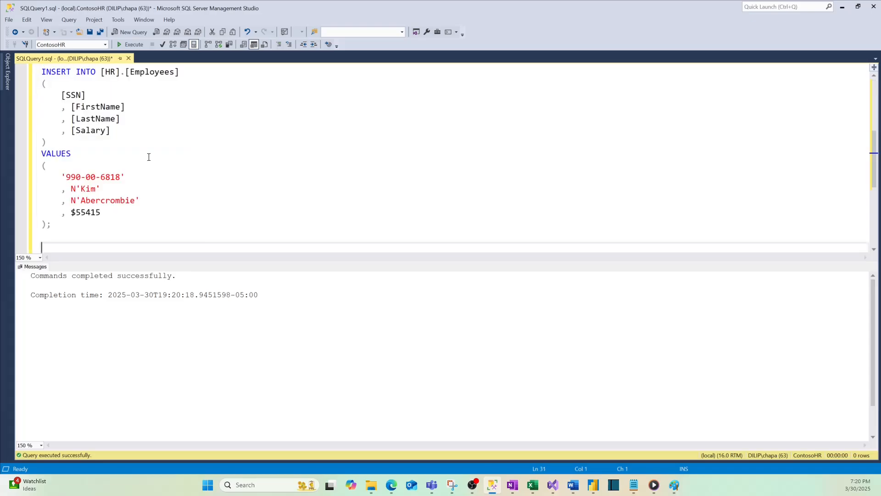
pyautogui.press('F5')
pyautogui.scroll(5, 148, 194)
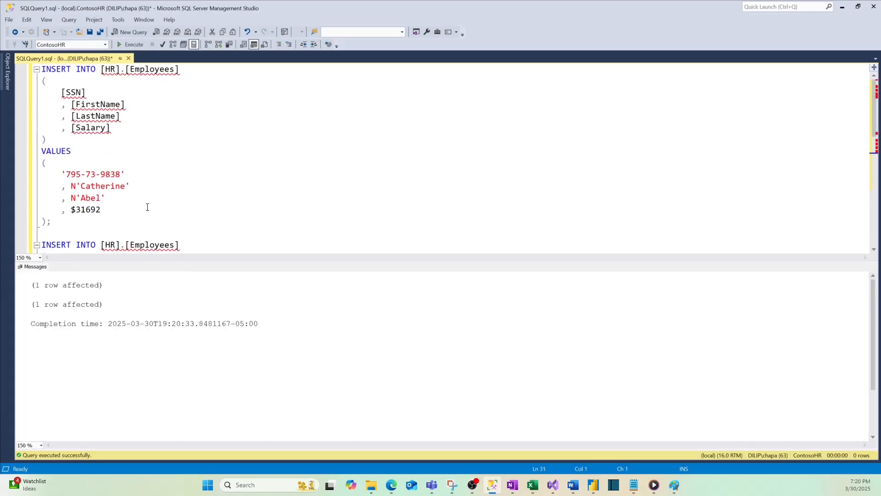
# Replace the script with "Select * from [HR].[Employees]", run it, and highlight the SSN and Salary columns in the results.
pyautogui.click(187, 74)
pyautogui.keyDown('shift'); pyautogui.click(100, 70); pyautogui.keyUp('shift')
pyautogui.hotkey('ctrl', 'c')
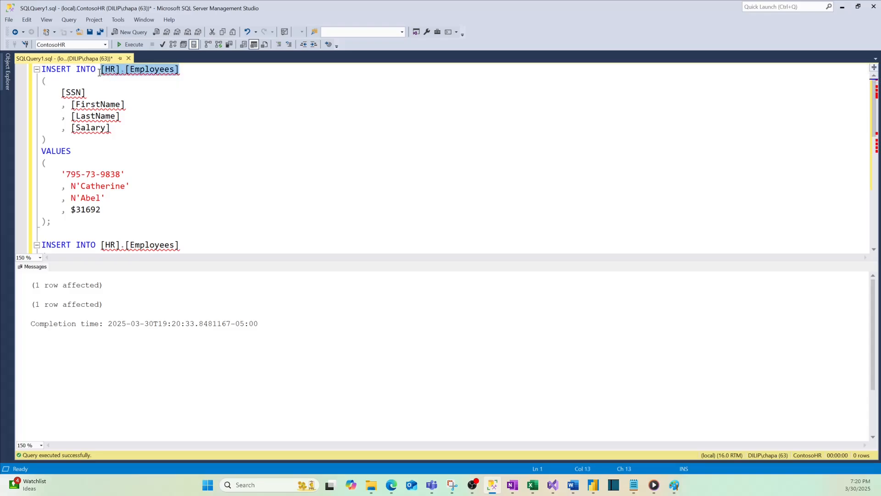
pyautogui.hotkey('ctrl', 'a')
pyautogui.press('Delete')
pyautogui.write('S')
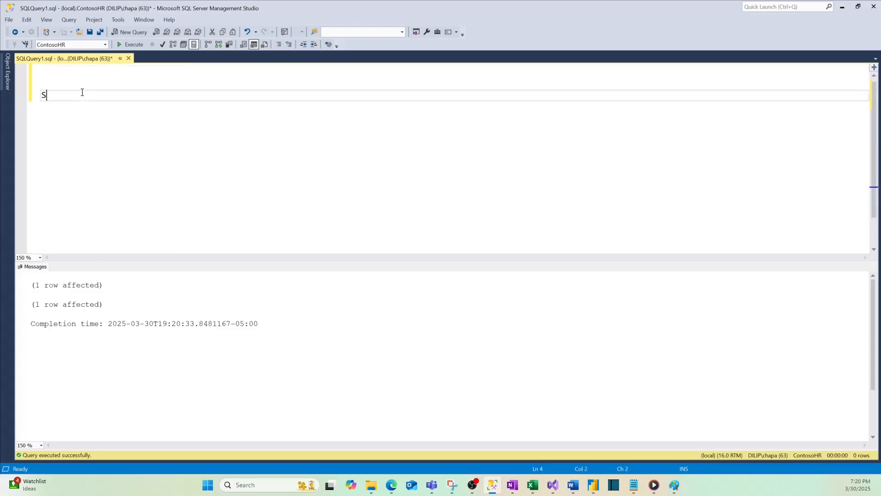
pyautogui.write('elect * from')
pyautogui.hotkey('ctrl', 'v')
pyautogui.press('F5')
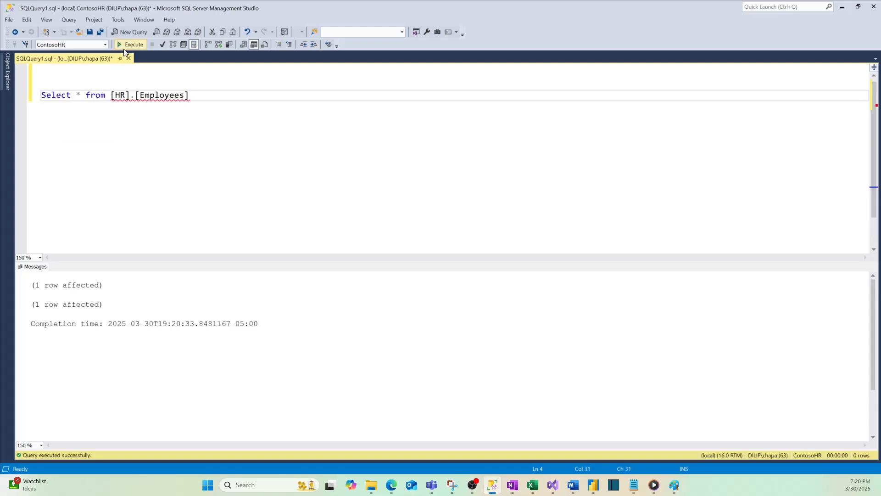
pyautogui.click(86, 276)
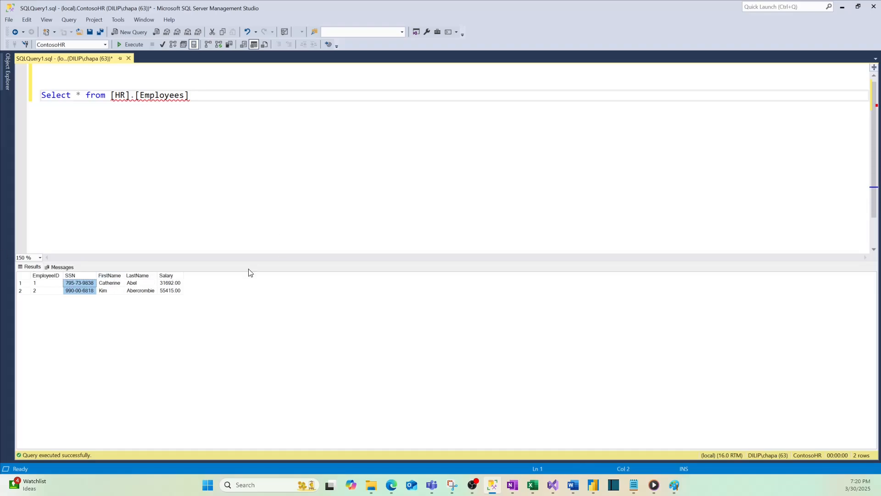
pyautogui.click(170, 276)
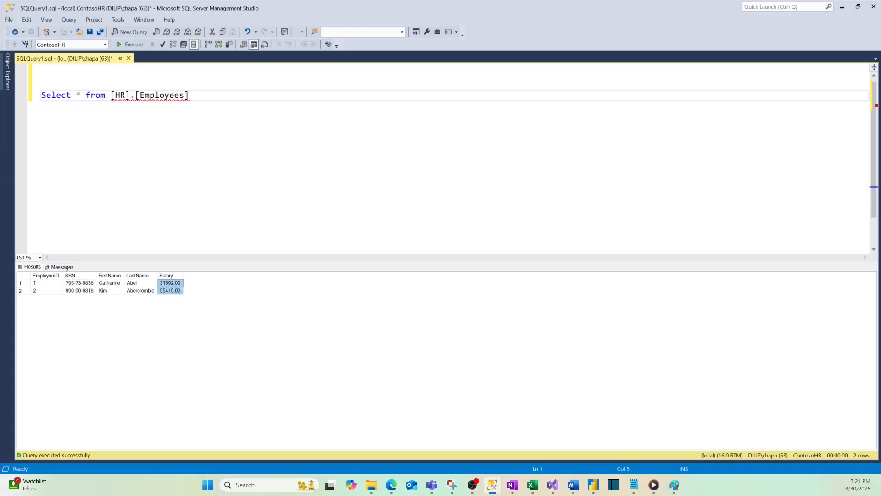
# Pin Object Explorer open and expand the ContosoHR database down to its list of tables.
pyautogui.click(4, 73)
pyautogui.click(138, 59)
pyautogui.click(14, 90)
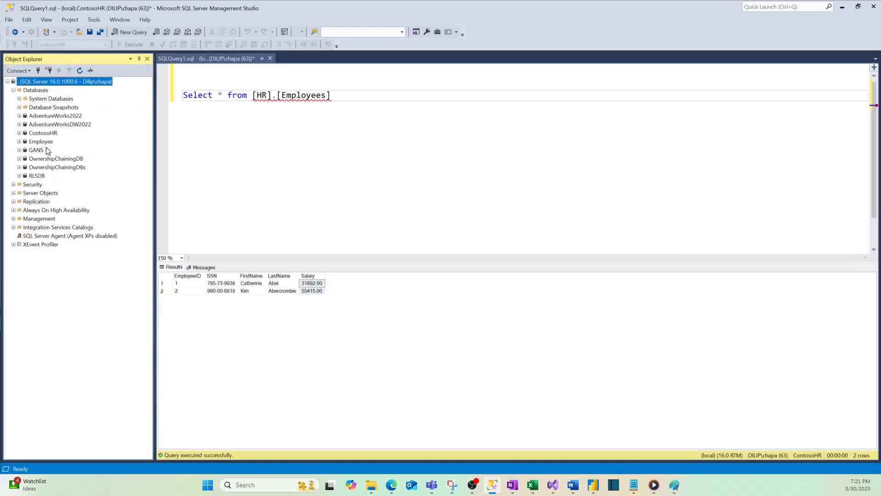
pyautogui.click(38, 133)
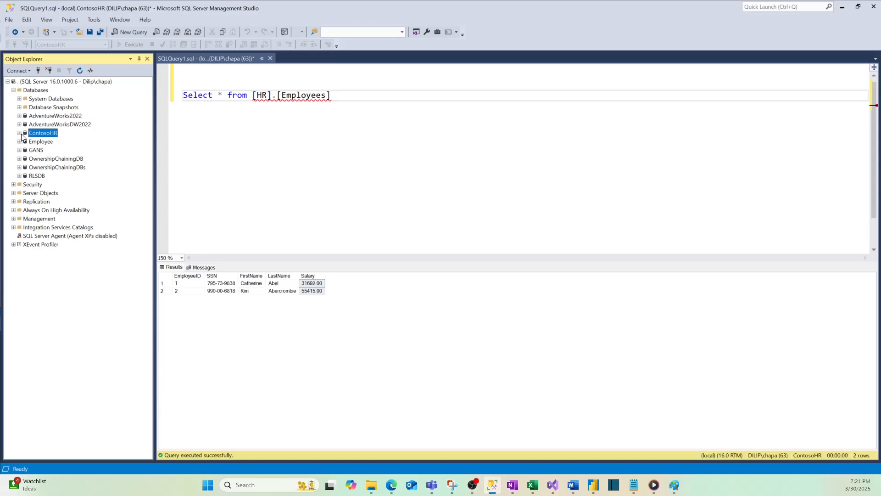
pyautogui.click(19, 133)
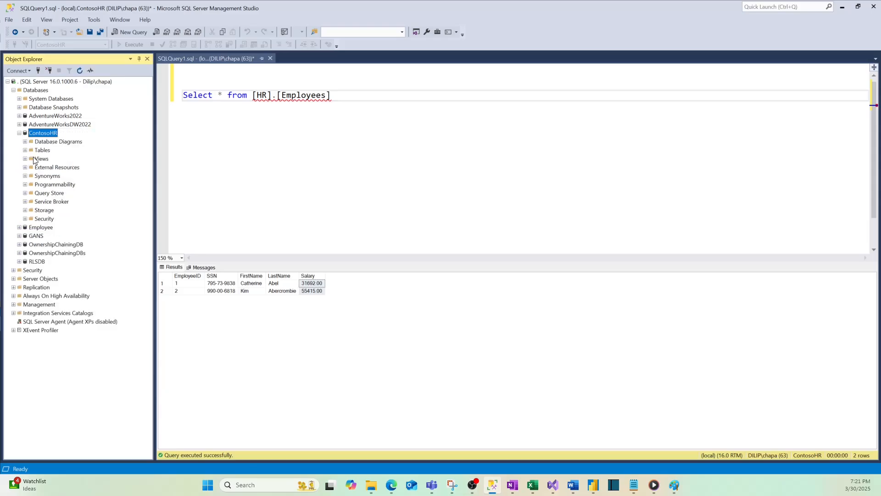
pyautogui.click(24, 150)
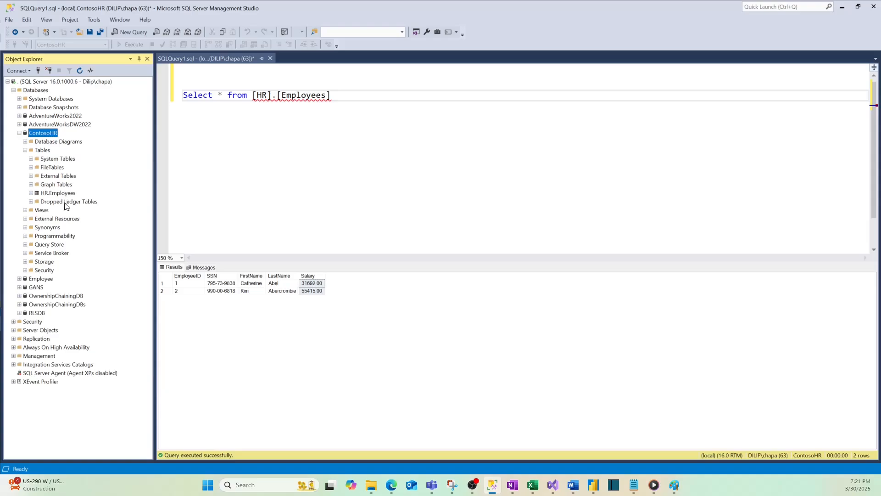
# Start the Always Encrypted wizard for the HR.Employees table and select the SSN and Salary columns for encryption.
pyautogui.rightClick(61, 194)
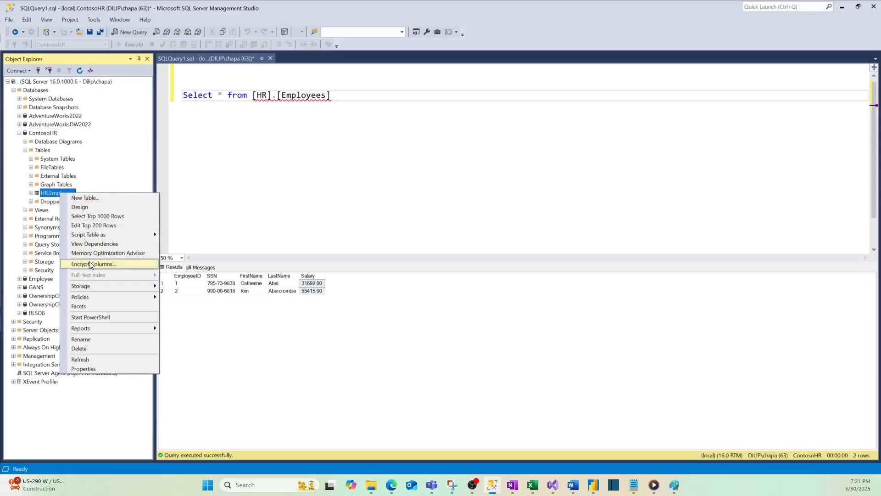
pyautogui.click(90, 264)
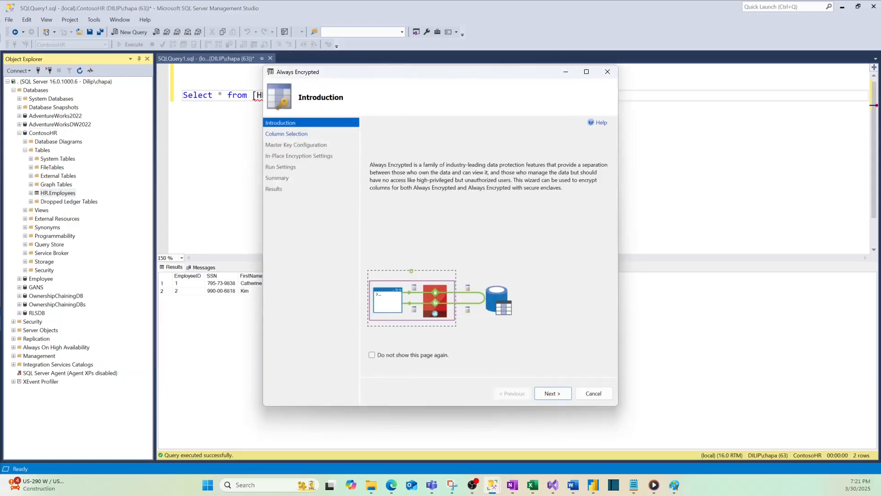
pyautogui.click(553, 393)
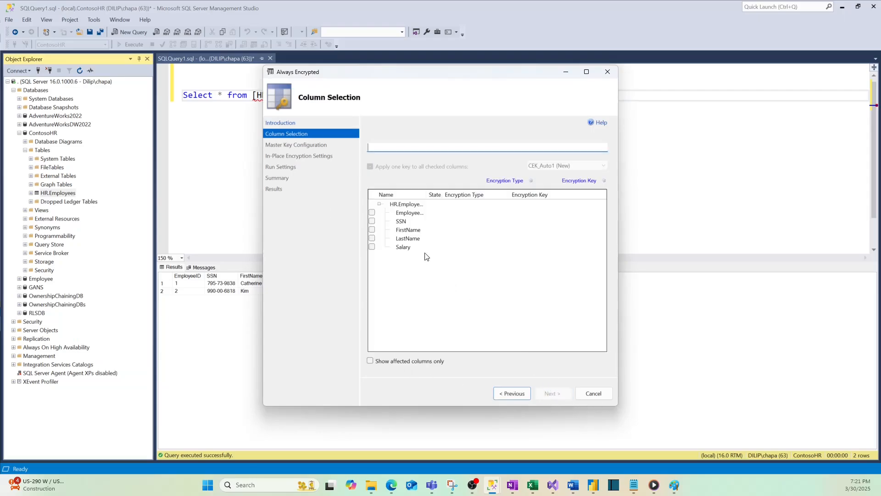
pyautogui.moveTo(427, 195); pyautogui.dragTo(452, 196)
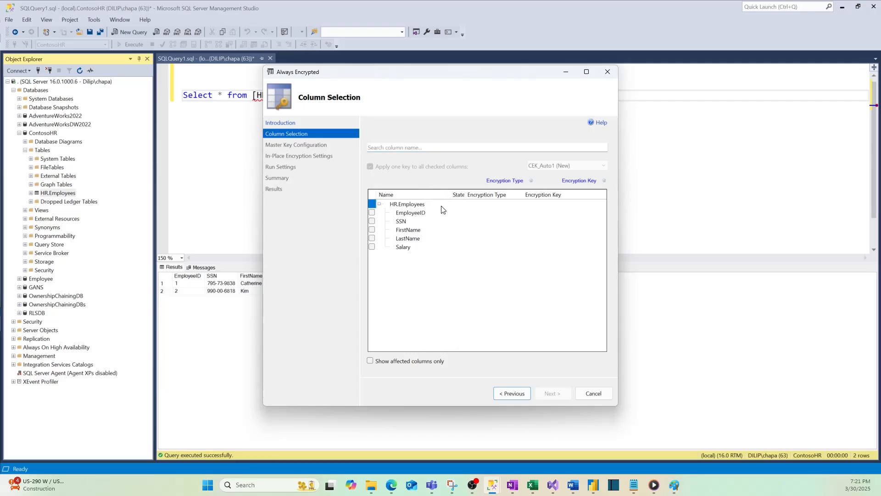
pyautogui.click(372, 221)
pyautogui.click(372, 248)
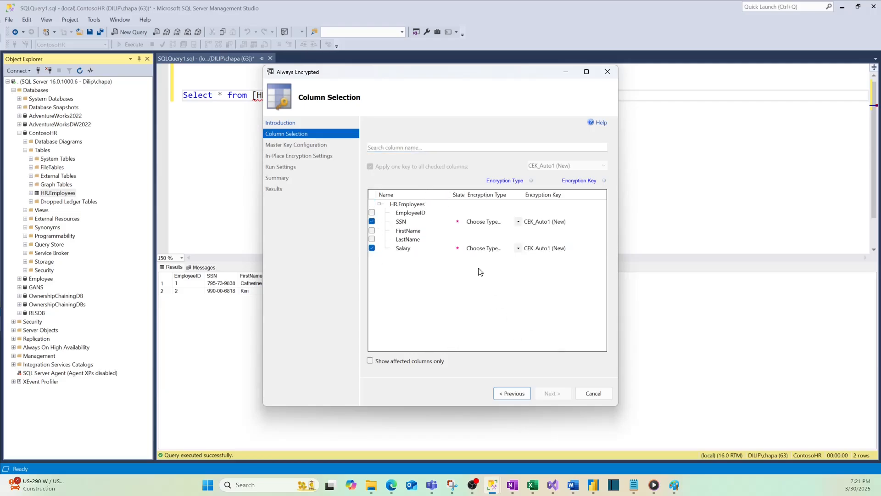
# Consult the encryption notes in Paint, and set the encryption type to Deterministic for SSN and Randomized for Salary.
pyautogui.click(518, 224)
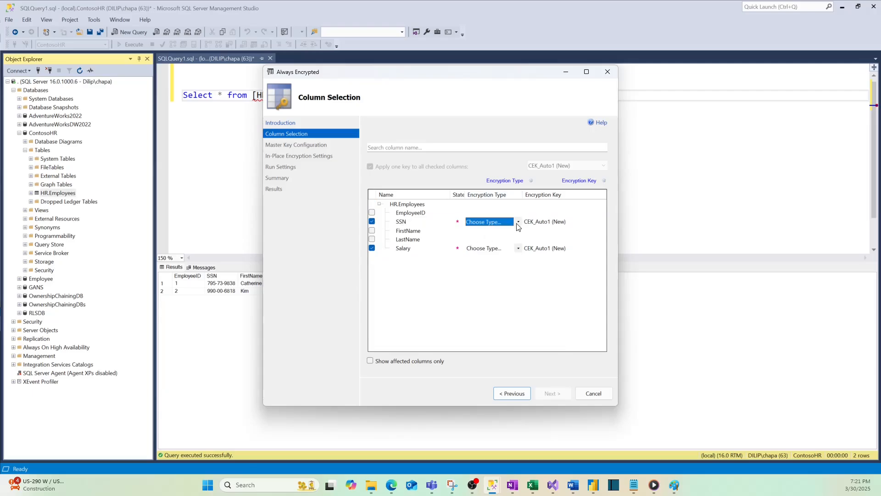
pyautogui.click(674, 484)
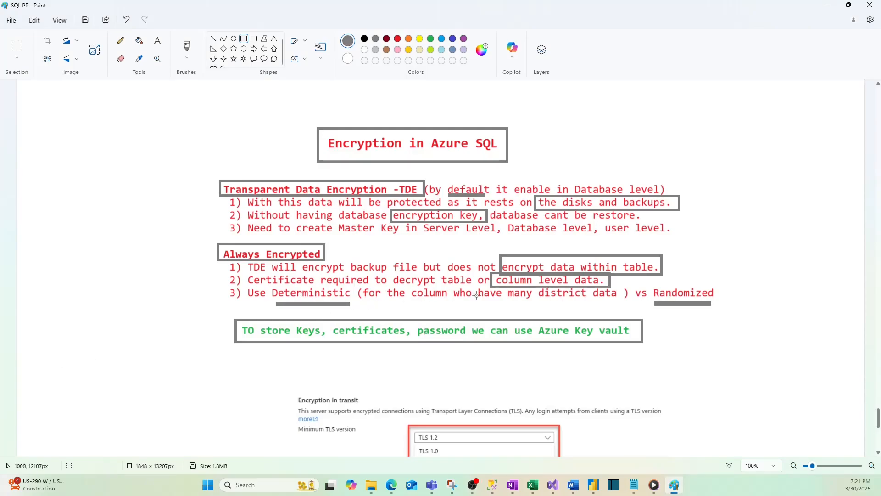
pyautogui.click(829, 5)
pyautogui.click(518, 224)
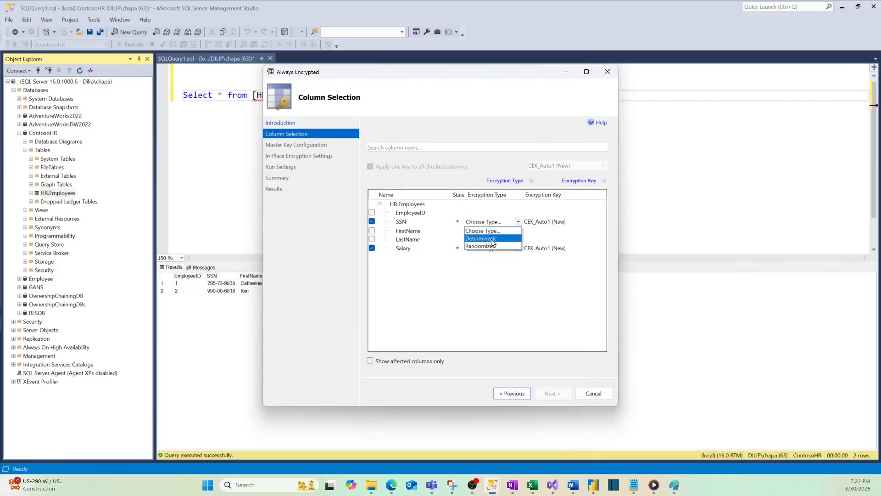
pyautogui.click(493, 238)
pyautogui.click(517, 249)
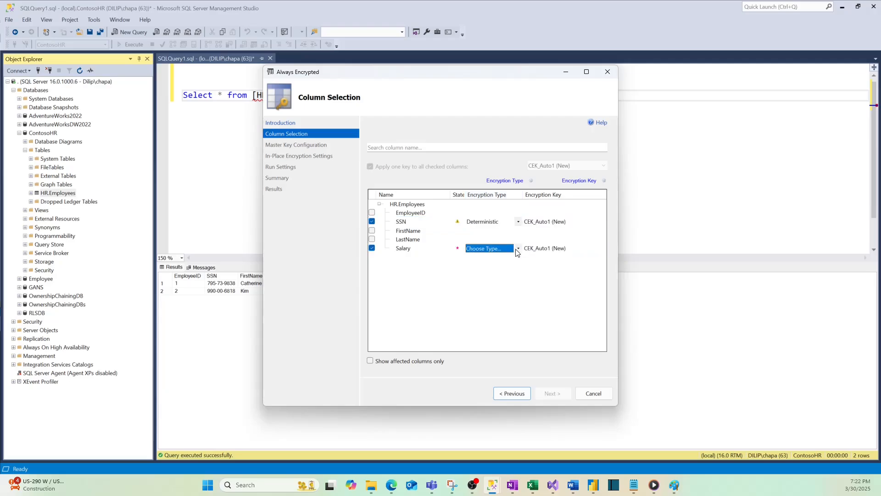
pyautogui.click(519, 250)
pyautogui.click(481, 263)
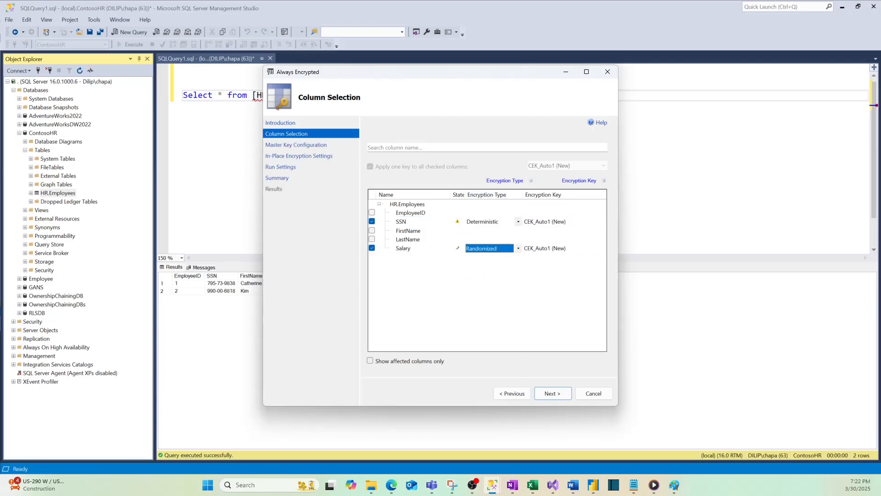
# Consult the Azure Key Vault note in Paint, and compare both key store providers, settling on Windows certificate store for the auto-generated master key.
pyautogui.click(537, 391)
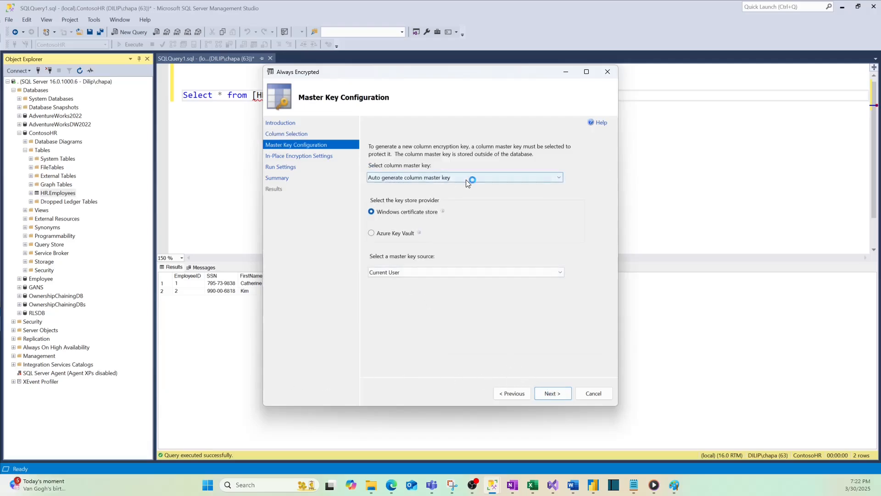
pyautogui.click(674, 484)
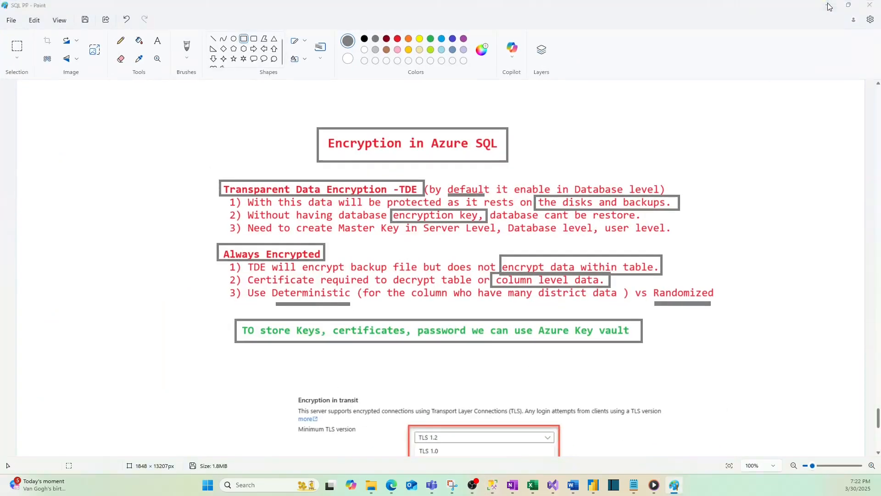
pyautogui.hotkey('alt', 'Tab')
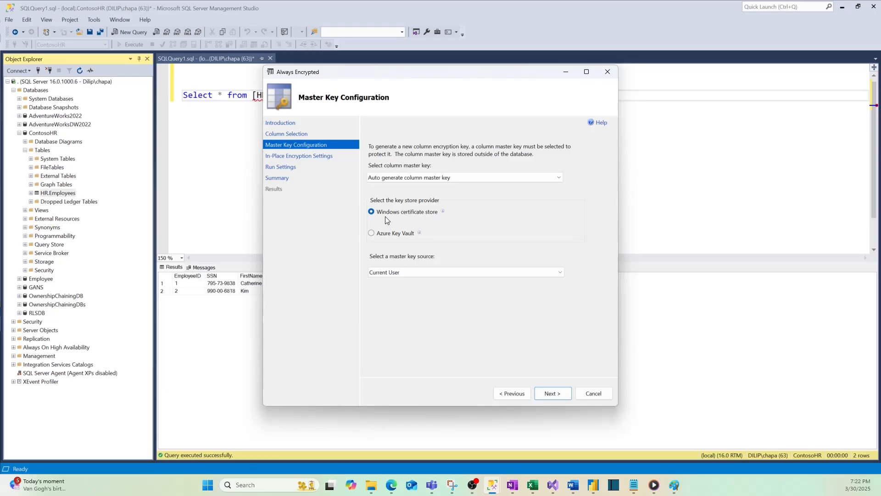
pyautogui.click(372, 234)
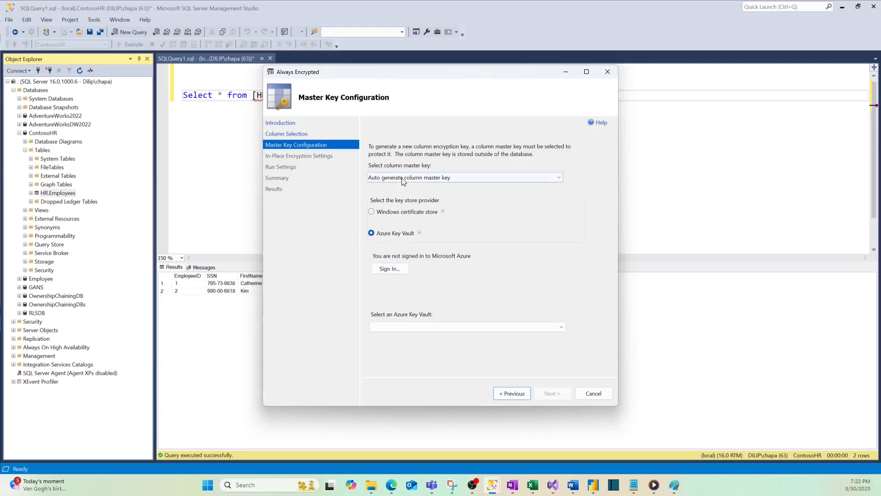
pyautogui.click(372, 212)
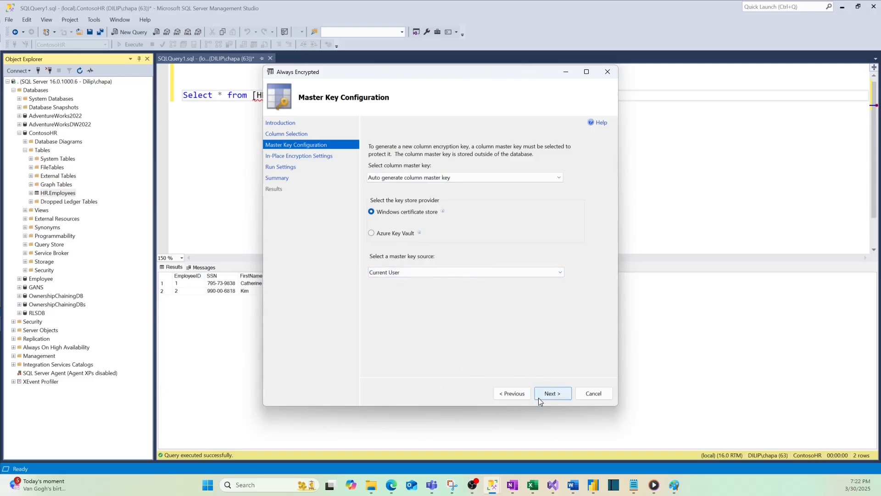
# Accept the master key and in-place encryption settings with Proceed to finish now, and continue to the wizard's summary.
pyautogui.click(554, 393)
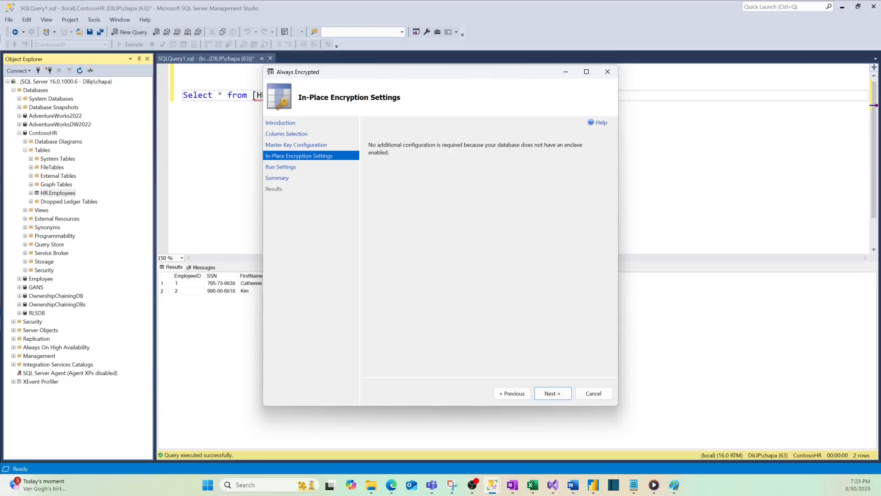
pyautogui.click(550, 396)
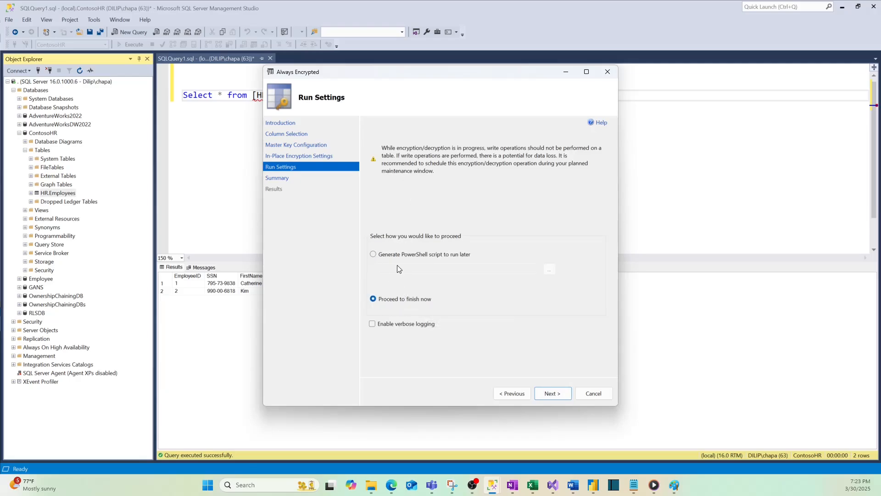
pyautogui.click(560, 398)
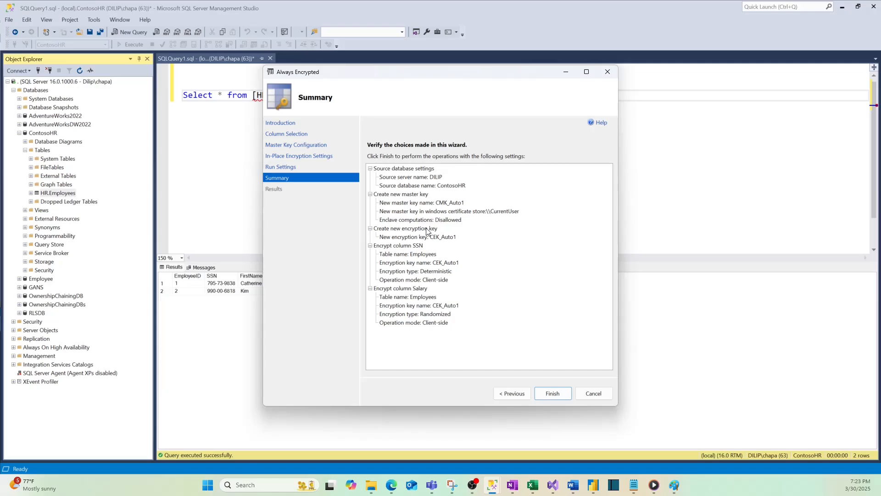
# Review the master key and encryption key entries in the summary, and complete the column encryption.
pyautogui.click(434, 239)
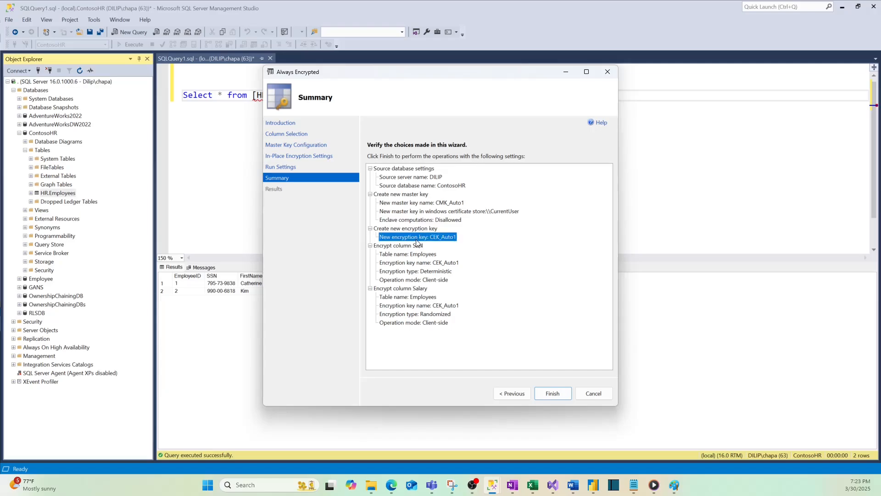
pyautogui.click(409, 213)
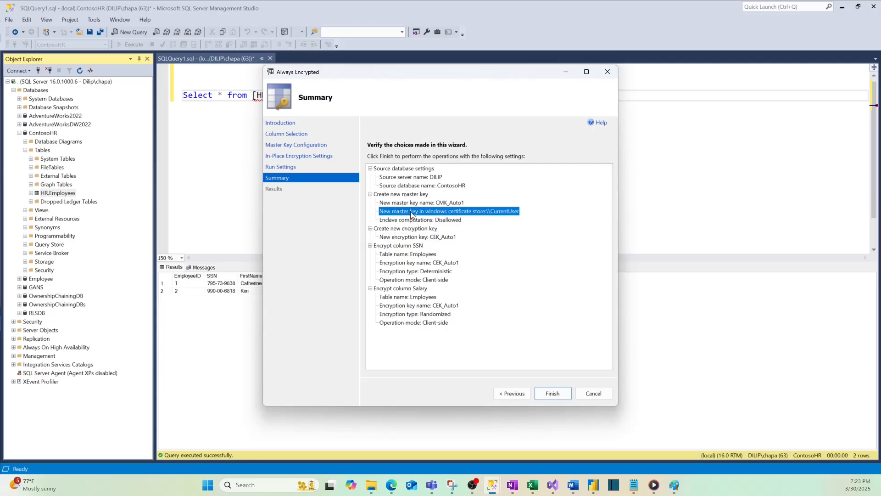
pyautogui.click(433, 229)
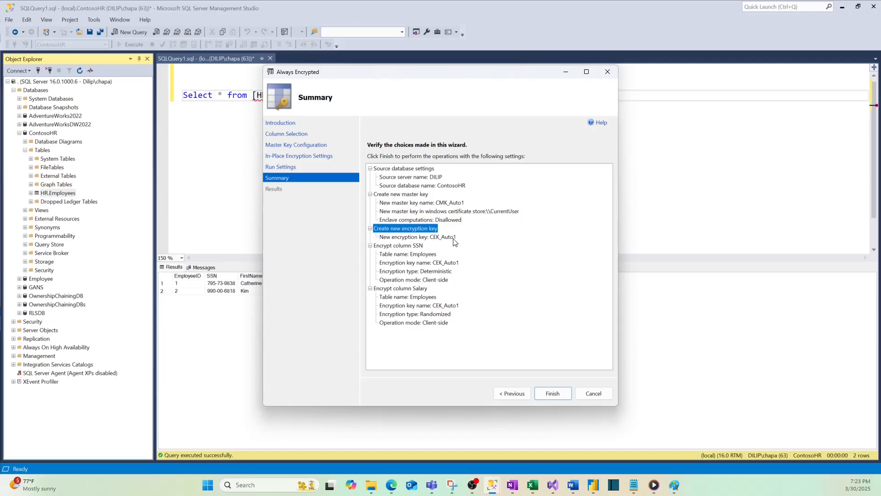
pyautogui.click(465, 211)
pyautogui.click(440, 260)
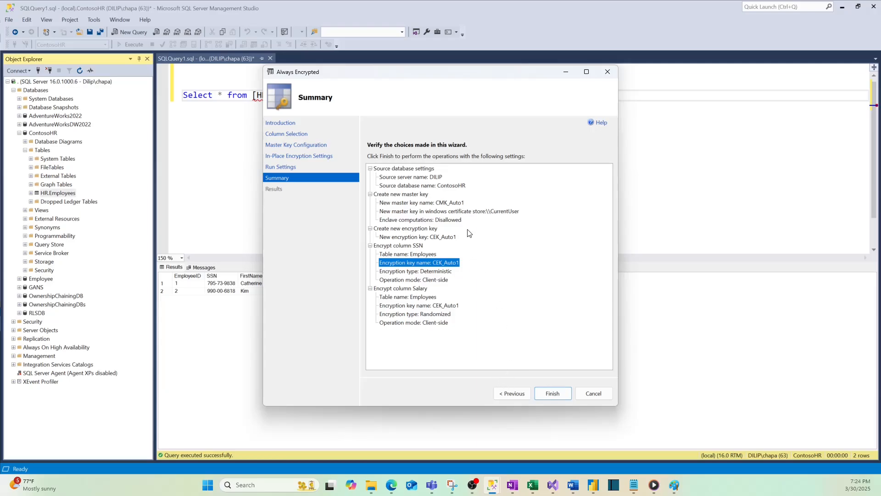
pyautogui.click(558, 394)
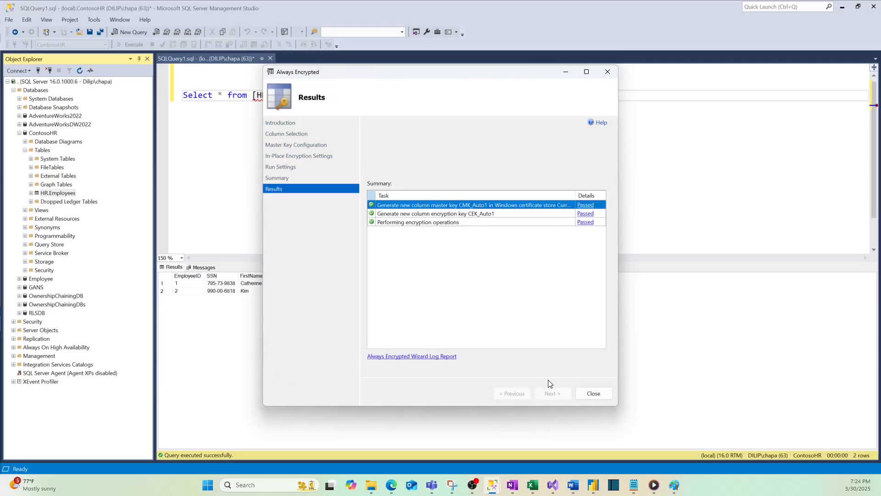
pyautogui.click(593, 394)
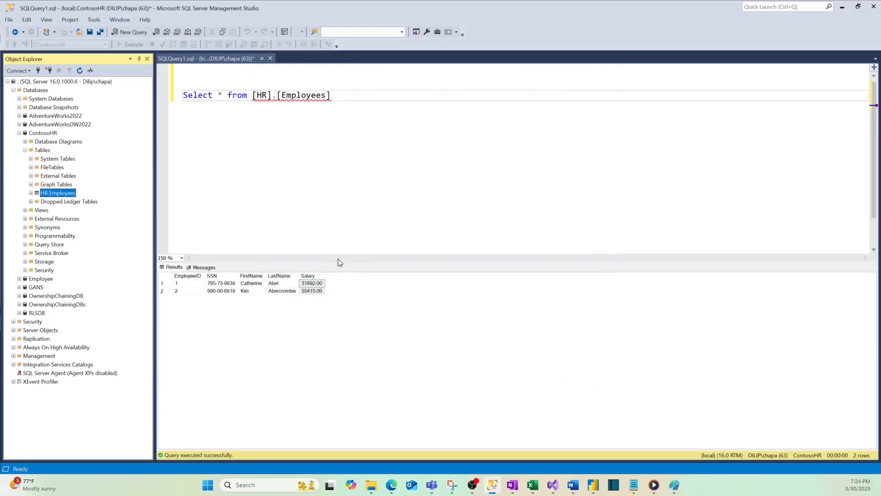
# Rerun the Select query on [HR].[Employees] to check how the encrypted SSN and Salary columns are returned.
pyautogui.click(271, 146)
pyautogui.click(170, 99)
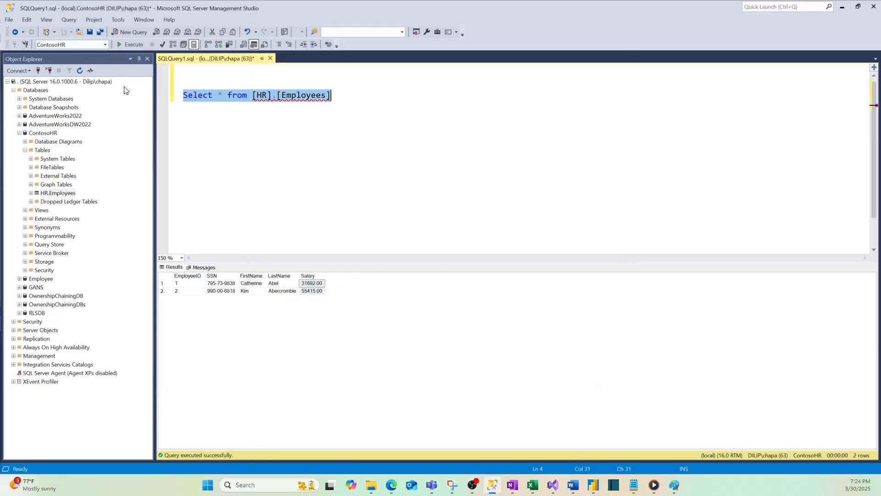
pyautogui.click(131, 44)
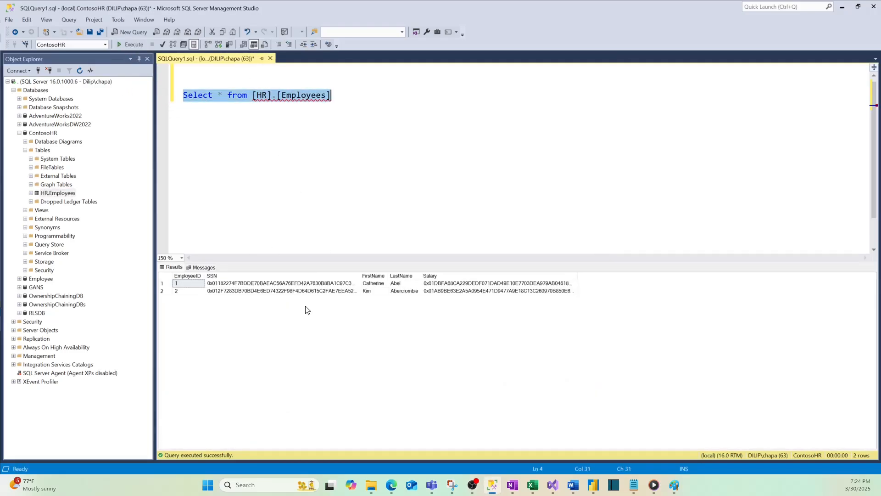
# Examine the encrypted SSN and Salary values of both employee rows in the query results.
pyautogui.moveTo(280, 285); pyautogui.dragTo(281, 292)
pyautogui.moveTo(438, 290); pyautogui.dragTo(441, 281)
pyautogui.moveTo(314, 293); pyautogui.dragTo(311, 285)
pyautogui.moveTo(444, 292); pyautogui.dragTo(444, 284)
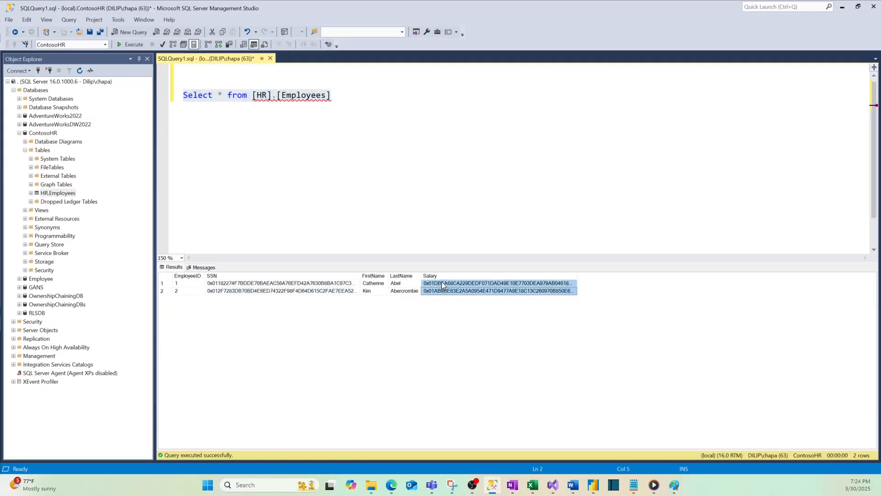
pyautogui.moveTo(330, 293); pyautogui.dragTo(315, 286)
pyautogui.moveTo(450, 293); pyautogui.dragTo(449, 287)
pyautogui.moveTo(325, 294); pyautogui.dragTo(314, 287)
# Rerun the Select query on [HR].[Employees] and recheck how its SSN and Salary values are returned.
pyautogui.moveTo(287, 111); pyautogui.dragTo(183, 95)
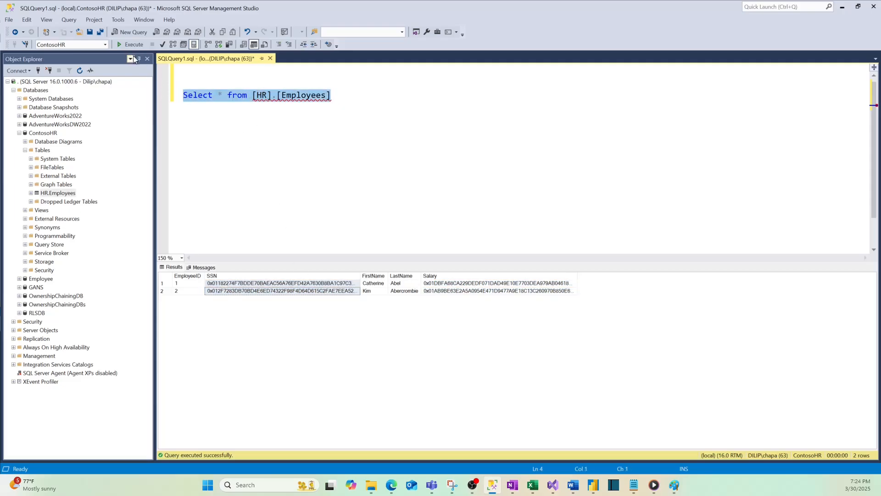
pyautogui.click(134, 45)
pyautogui.moveTo(467, 294); pyautogui.dragTo(466, 285)
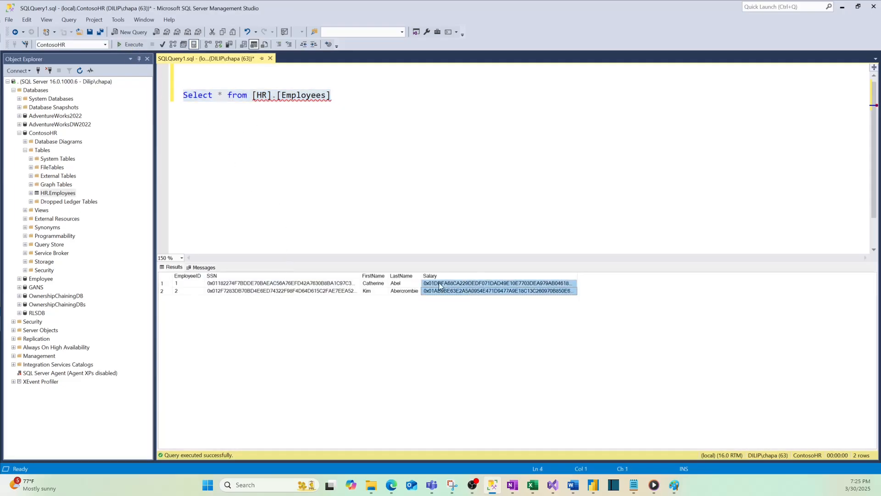
pyautogui.moveTo(315, 293); pyautogui.dragTo(315, 284)
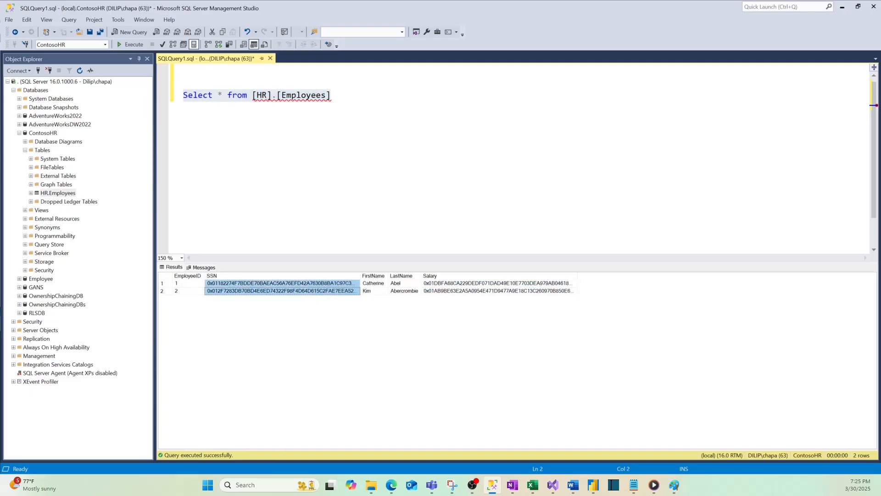
pyautogui.click(266, 128)
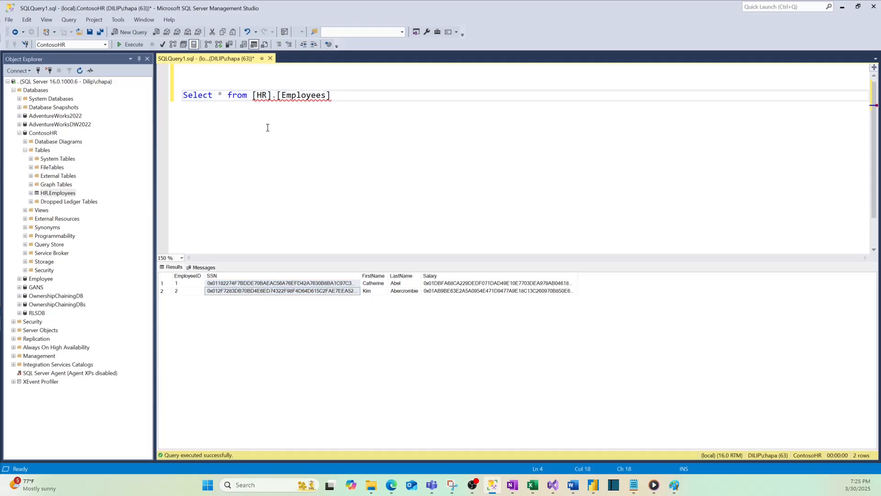
# Reconnect to the SQL Server database engine with Enable Always Encrypted (column encryption) turned on.
pyautogui.click(38, 72)
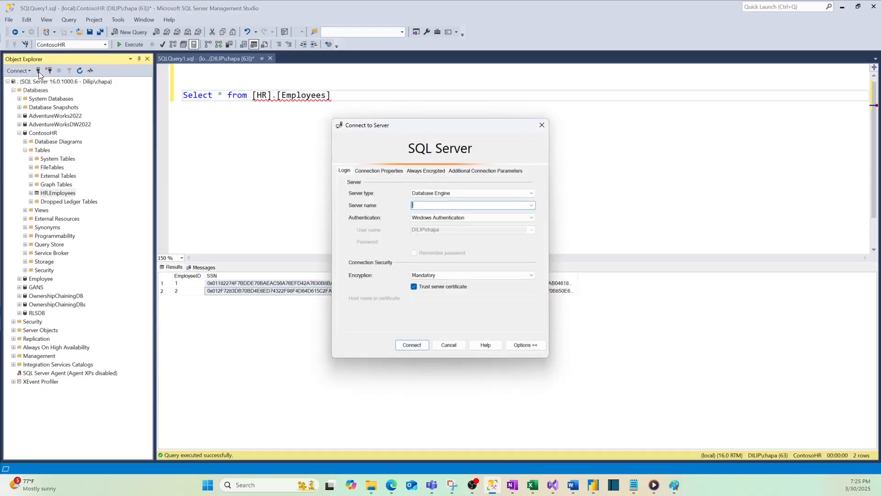
pyautogui.click(379, 171)
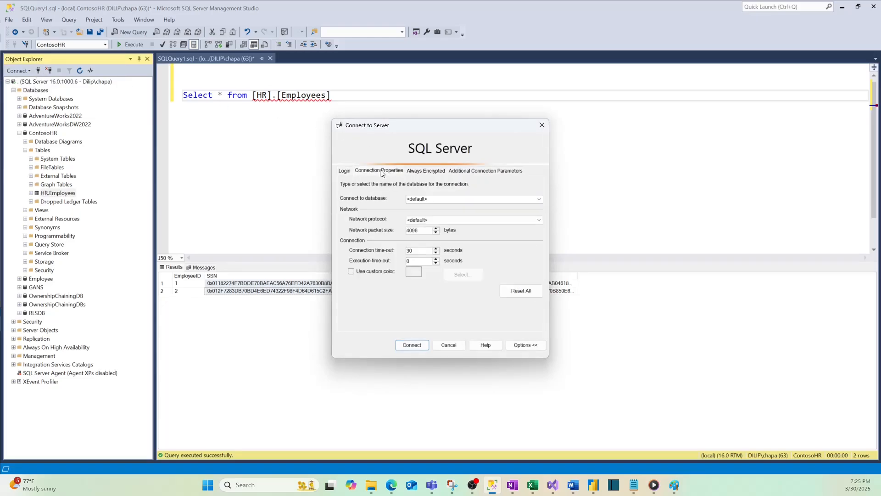
pyautogui.click(429, 171)
pyautogui.click(347, 182)
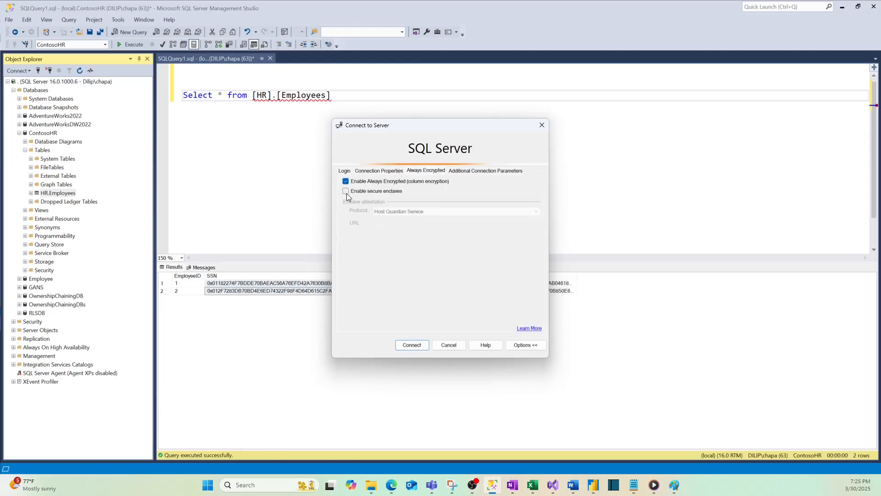
pyautogui.click(412, 345)
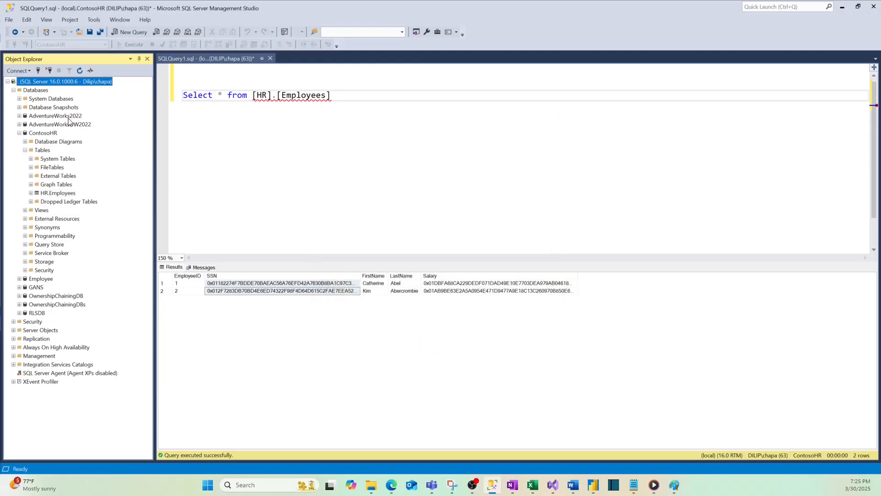
# Select the top 1000 rows of HR.Employees in a new query, and inspect the returned SSN and Salary values.
pyautogui.rightClick(55, 193)
pyautogui.click(93, 216)
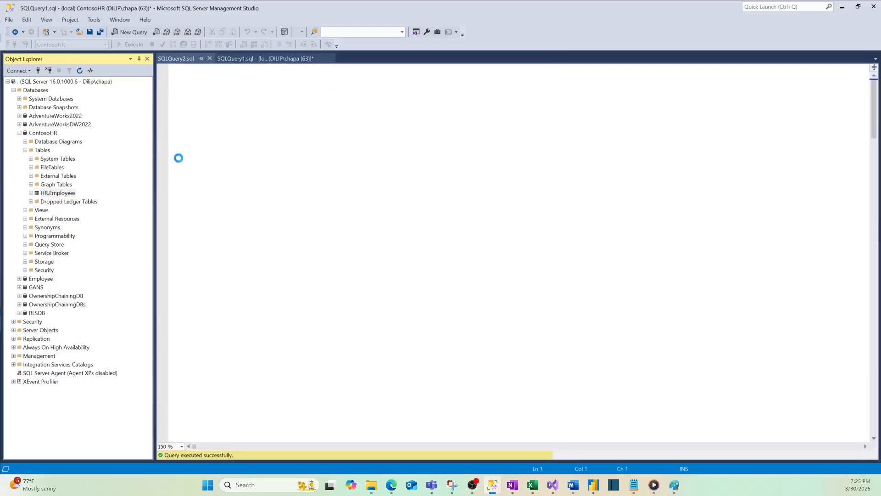
pyautogui.moveTo(312, 290); pyautogui.dragTo(177, 283)
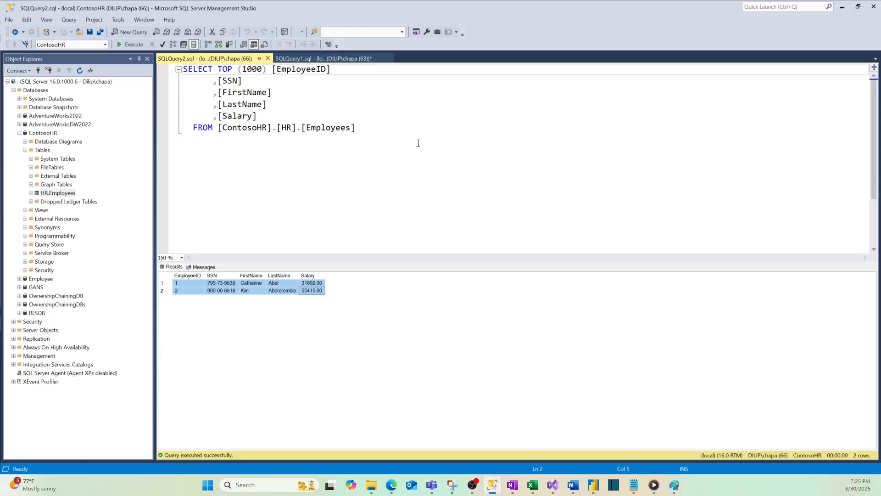
pyautogui.moveTo(373, 129); pyautogui.dragTo(184, 69)
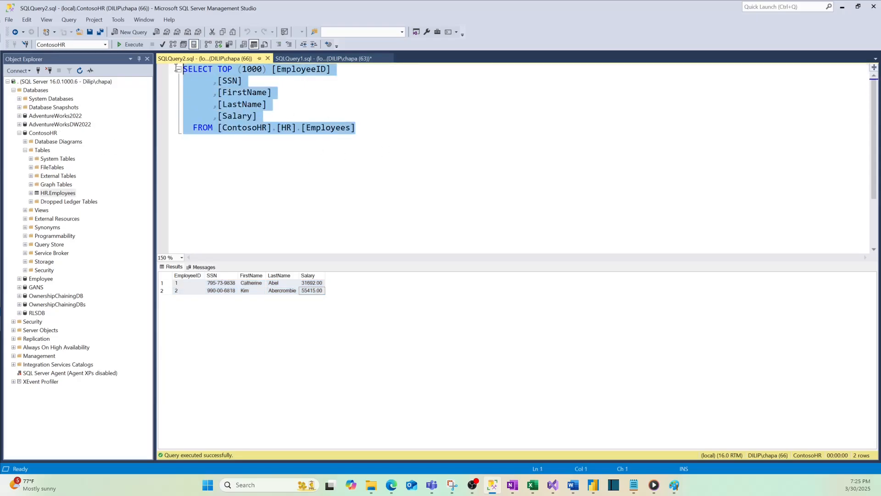
pyautogui.click(220, 291)
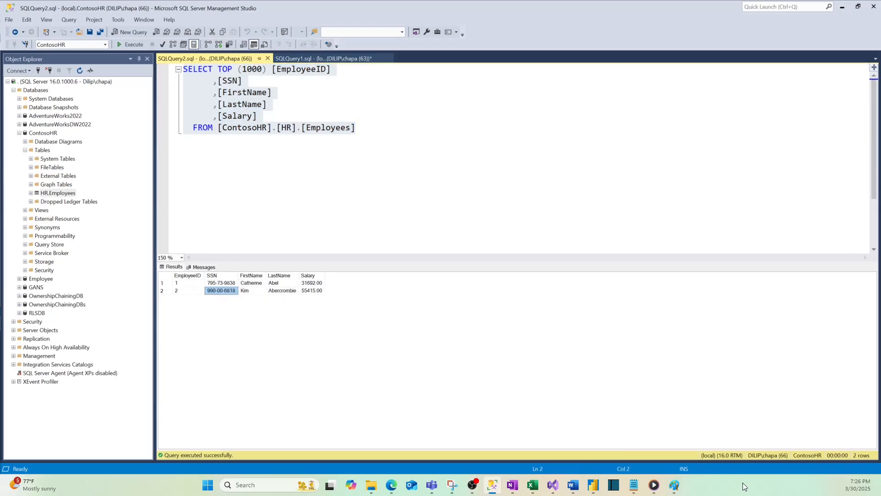
# Consult the Always Encrypted notes in Paint, and review the server connection's Always Encrypted options in SSMS without connecting.
pyautogui.click(675, 485)
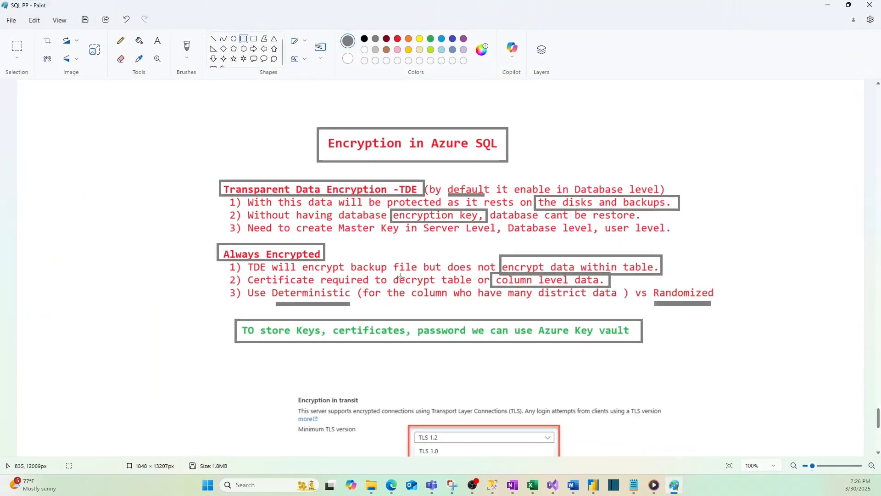
pyautogui.click(824, 7)
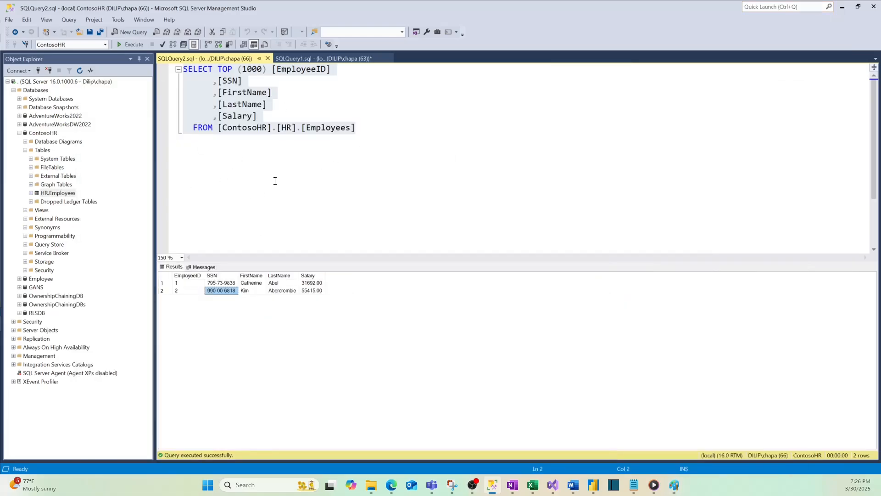
pyautogui.click(39, 70)
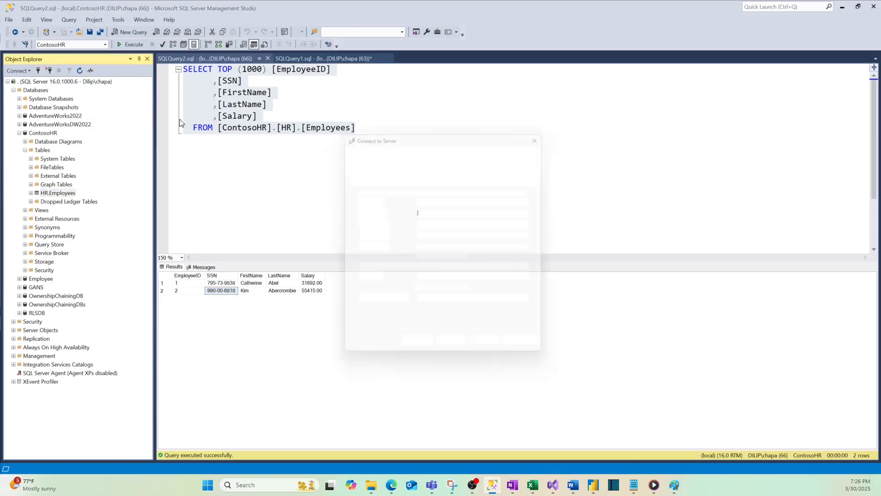
pyautogui.click(426, 171)
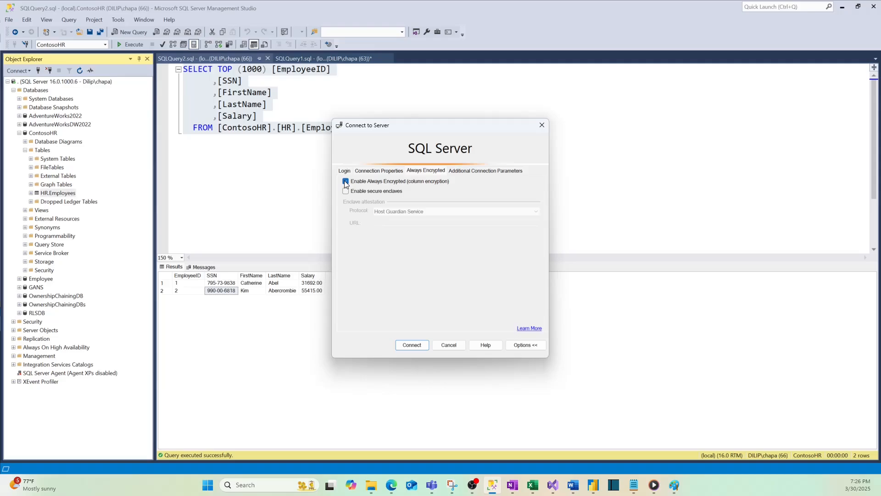
pyautogui.click(543, 125)
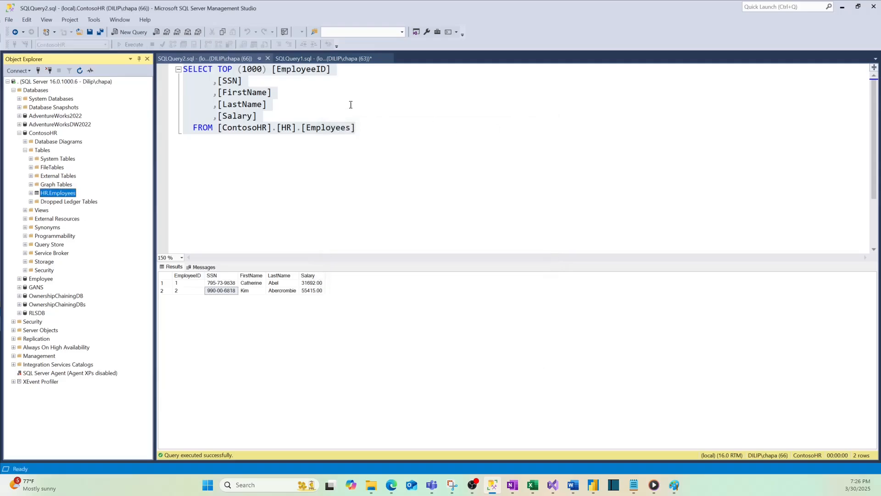
# Return to the SQLQuery1.sql results to compare the SSN and Salary values, and bring up the Azure SQL encryption notes in Paint.
pyautogui.click(324, 59)
pyautogui.click(463, 276)
pyautogui.click(308, 291)
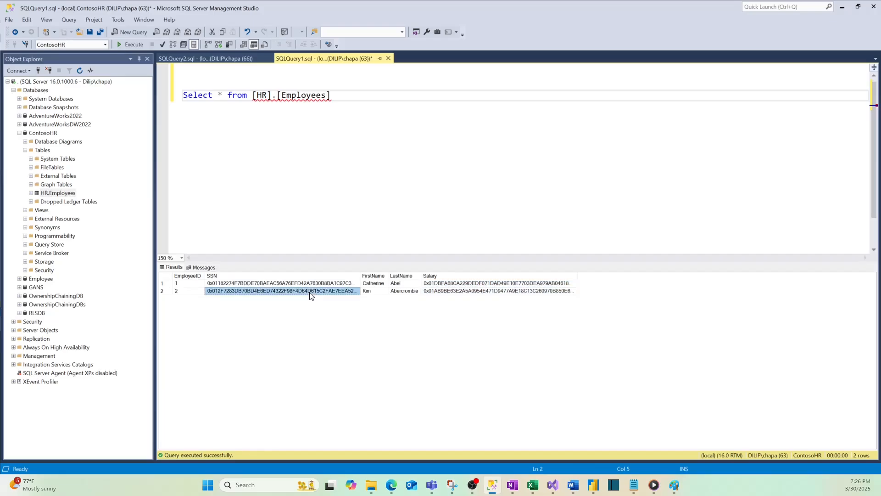
pyautogui.moveTo(310, 283); pyautogui.dragTo(311, 291)
pyautogui.click(327, 153)
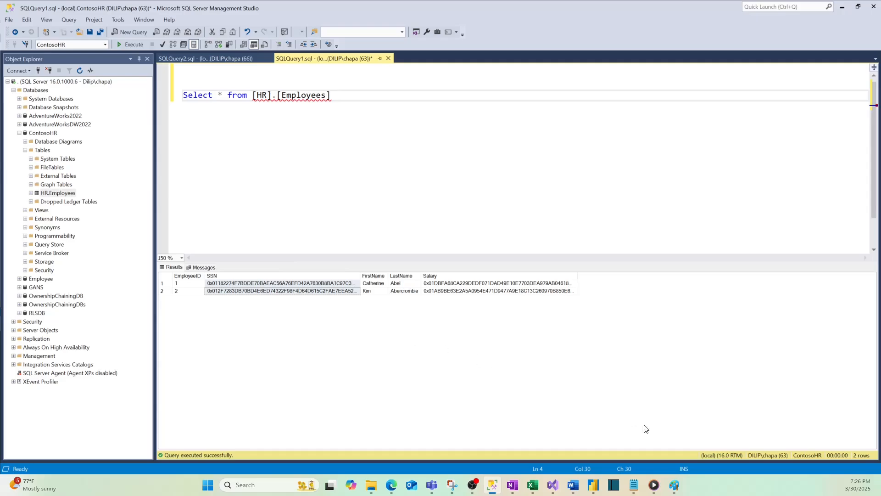
pyautogui.click(674, 485)
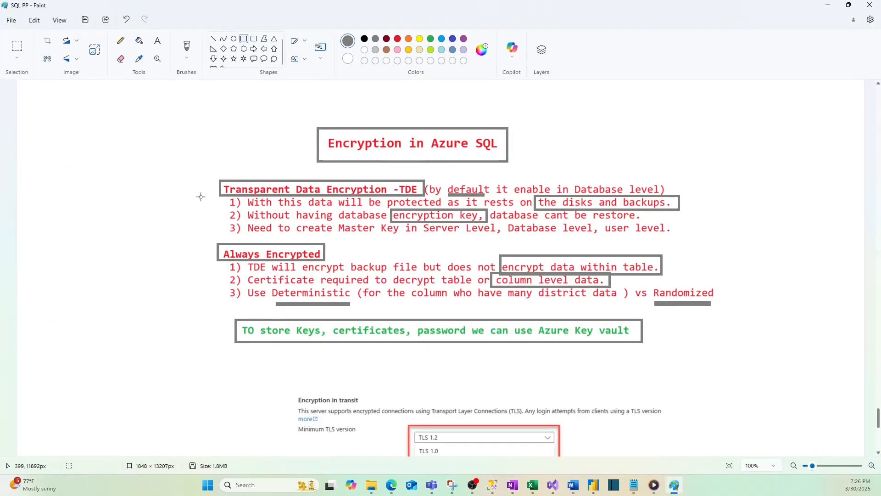